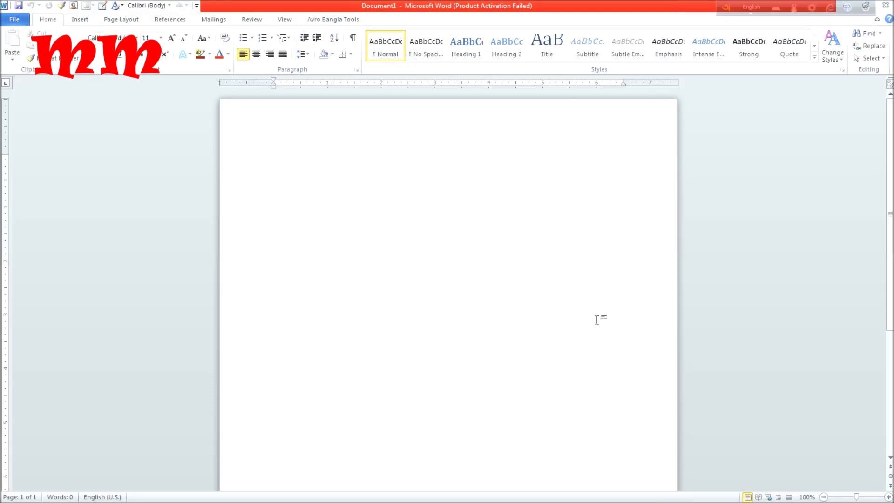
Insert a four-column, eight-row table on the blank page
{"action": "left_click", "coordinate": [80, 21]}
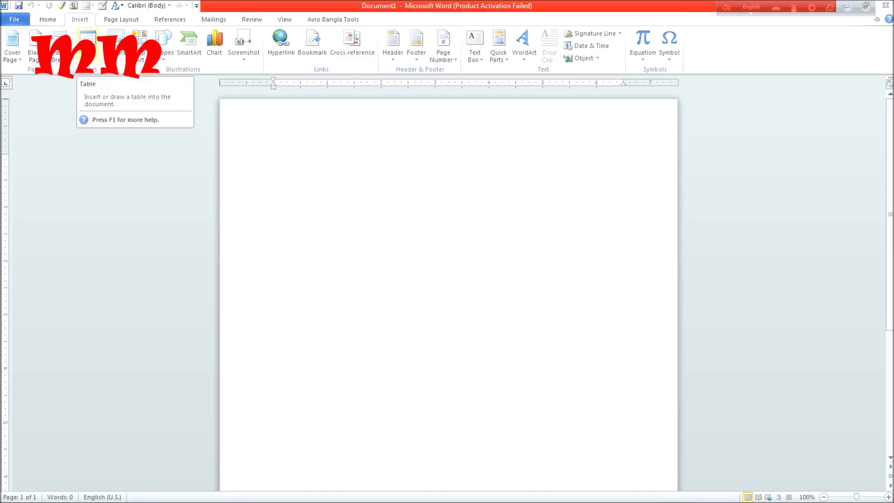
{"action": "left_click", "coordinate": [91, 66]}
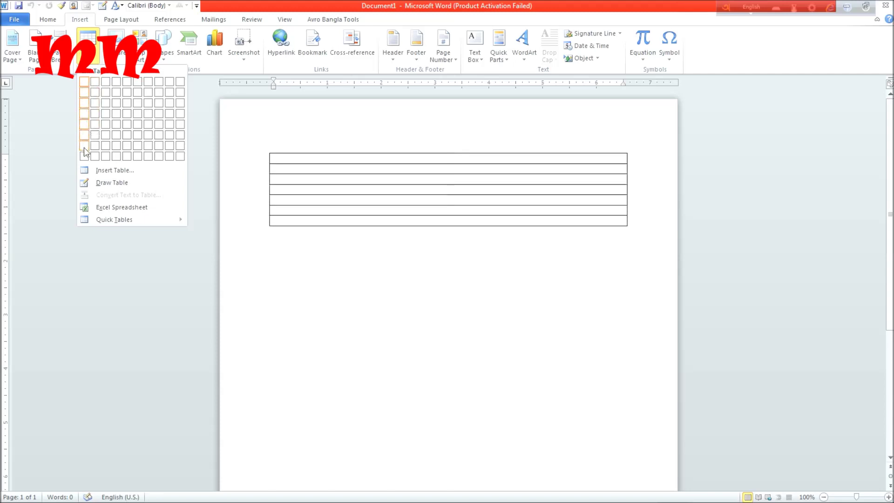
{"action": "left_click", "coordinate": [115, 157]}
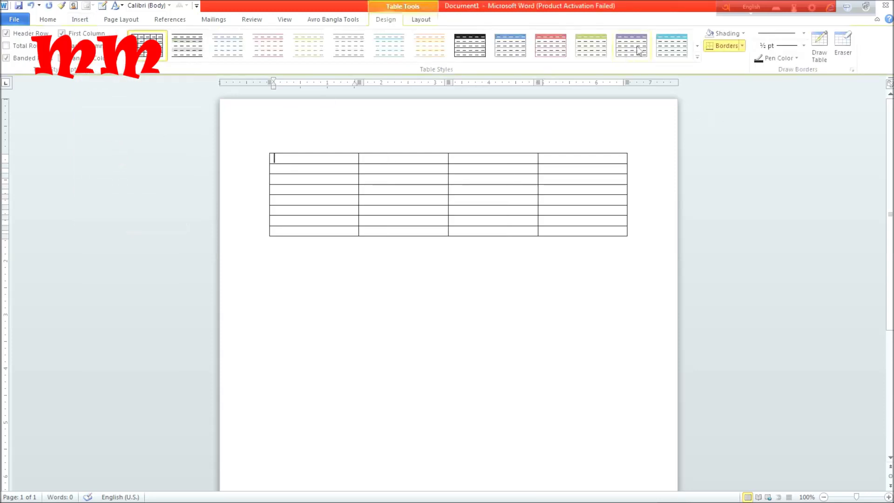
Try an orange style, settle on the grey banded table style, and enlarge the table
{"action": "left_click", "coordinate": [698, 58]}
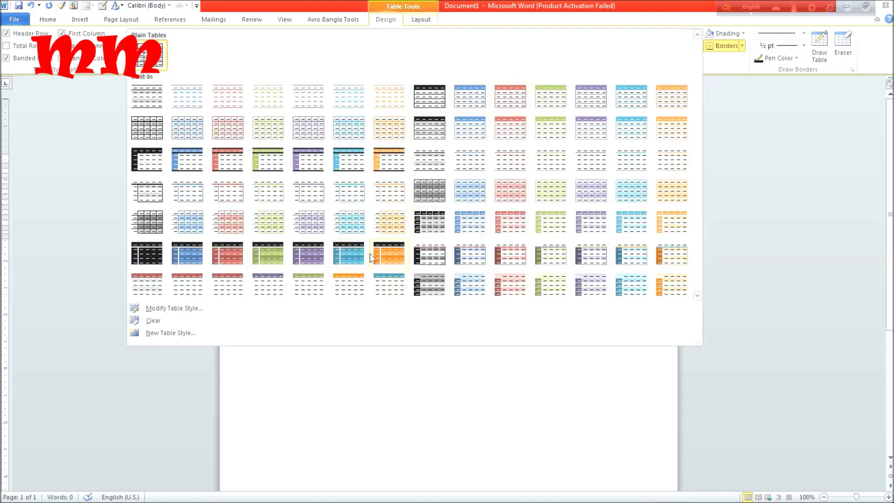
{"action": "left_click", "coordinate": [405, 255]}
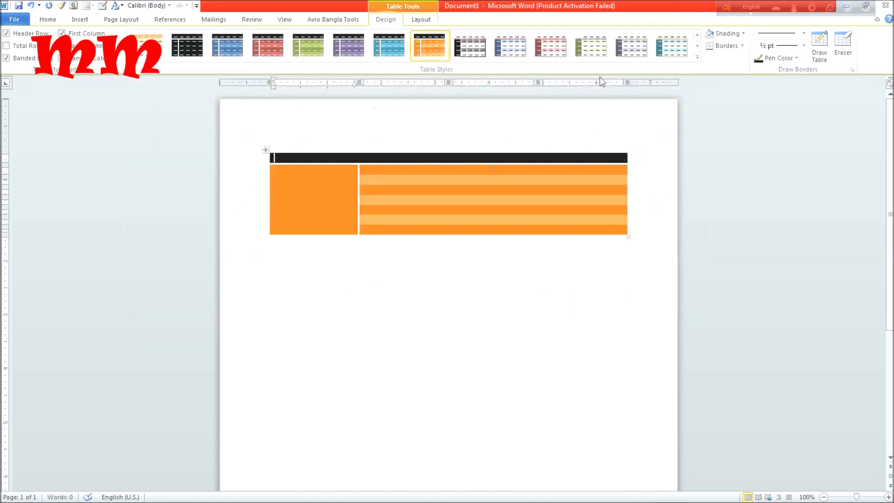
{"action": "left_click", "coordinate": [481, 53]}
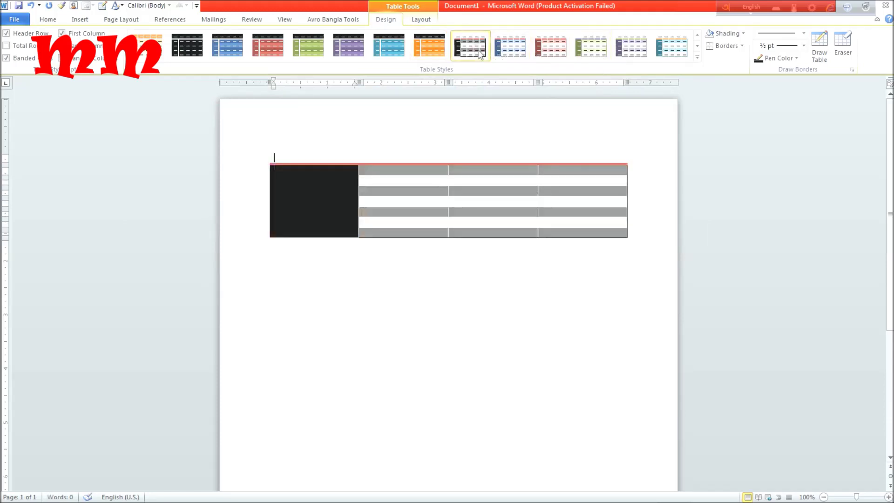
{"action": "left_click", "coordinate": [697, 58]}
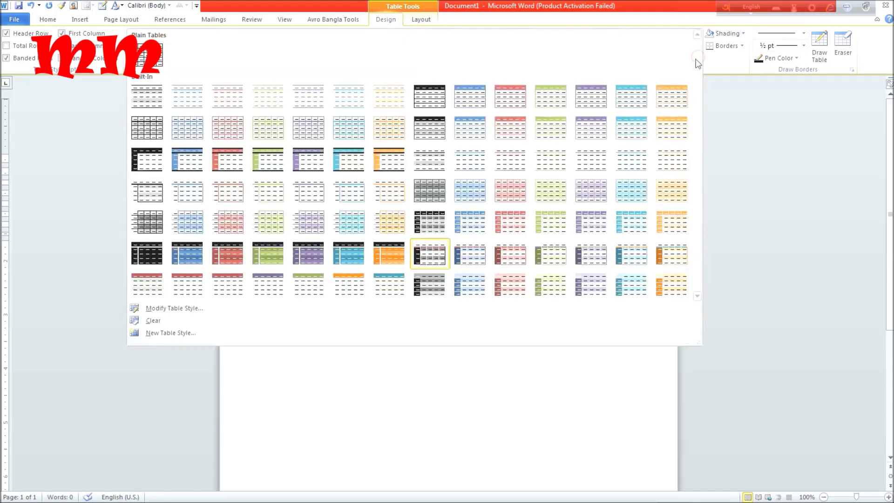
{"action": "left_click", "coordinate": [445, 193]}
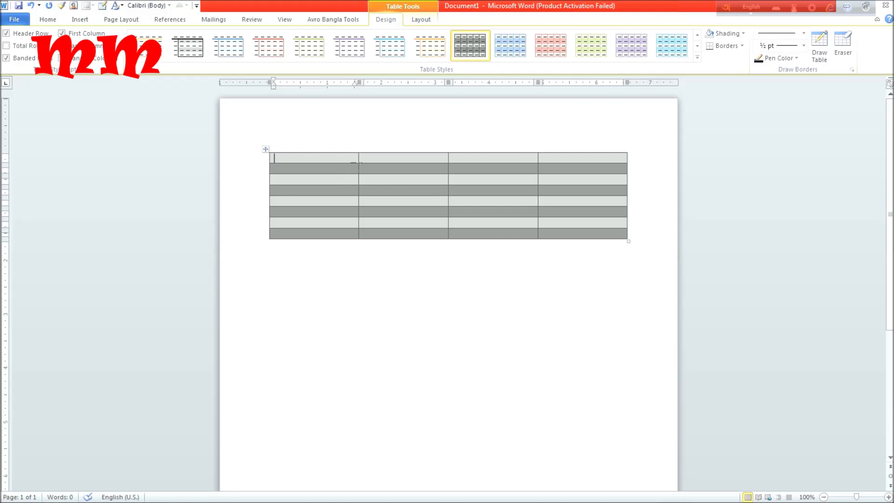
{"action": "mouse_move", "coordinate": [361, 150]}
{"action": "left_click_drag", "start_coordinate": [627, 241], "coordinate": [648, 414]}
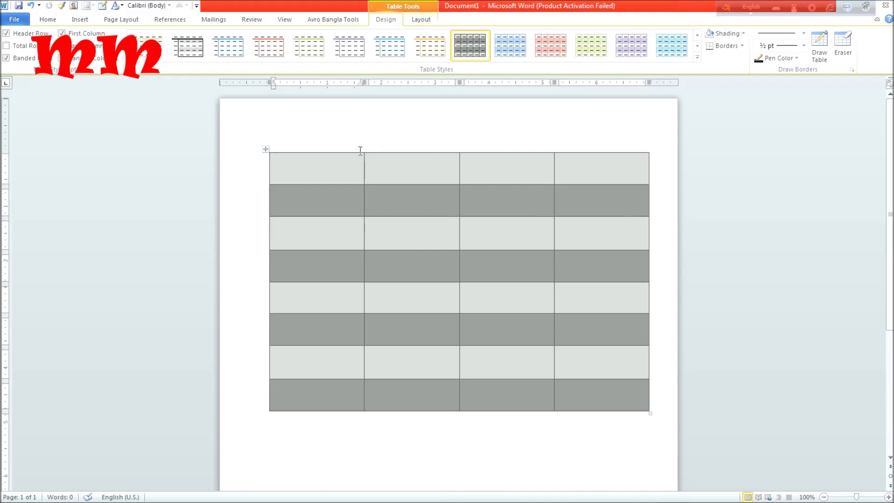
Fill the top row with Ankus, Contain, Purba medinipur and India
{"action": "left_click", "coordinate": [318, 171]}
{"action": "type", "text": "a"}
{"action": "type", "text": "nku"}
{"action": "type", "text": "s"}
{"action": "key", "text": "Tab"}
{"action": "type", "text": "co"}
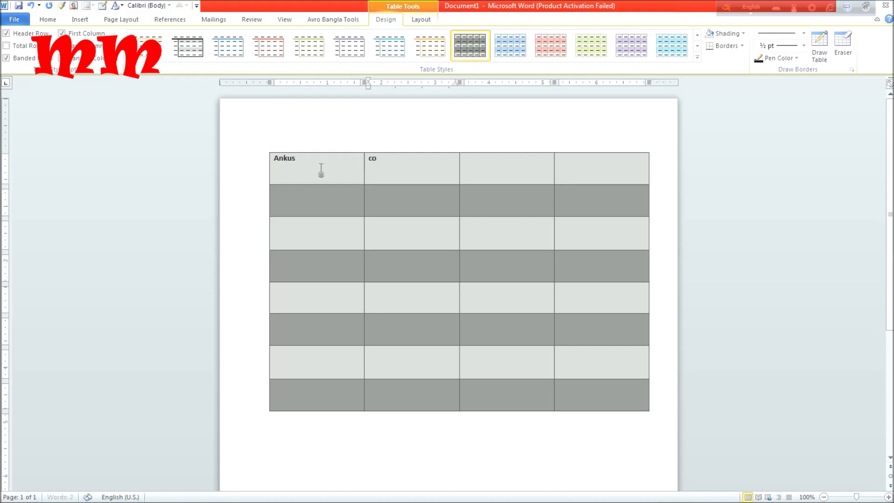
{"action": "type", "text": "nta"}
{"action": "type", "text": "n"}
{"action": "key", "text": "Tab"}
{"action": "type", "text": "pur"}
{"action": "type", "text": "a"}
{"action": "type", "text": " nm"}
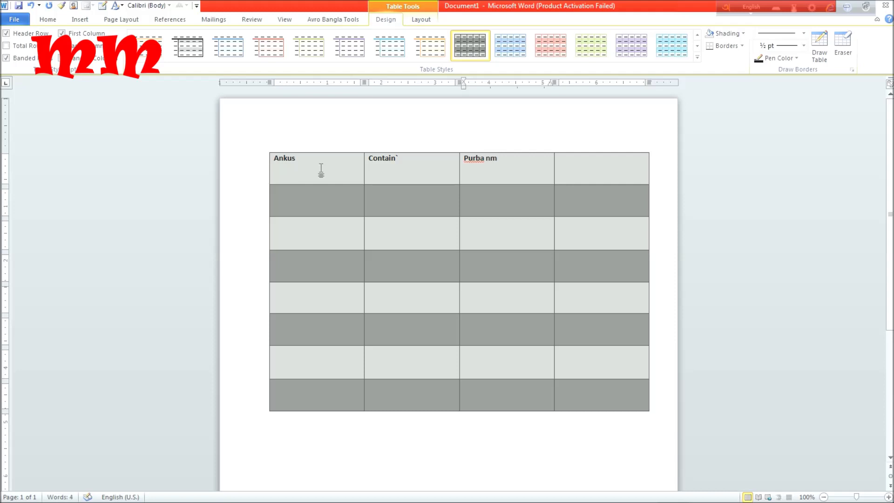
{"action": "key", "text": "BackSpace"}
{"action": "key", "text": "BackSpace"}
{"action": "type", "text": "me"}
{"action": "type", "text": "dinipu"}
{"action": "type", "text": "r"}
{"action": "key", "text": "Tab"}
{"action": "type", "text": "I"}
{"action": "type", "text": "ndi"}
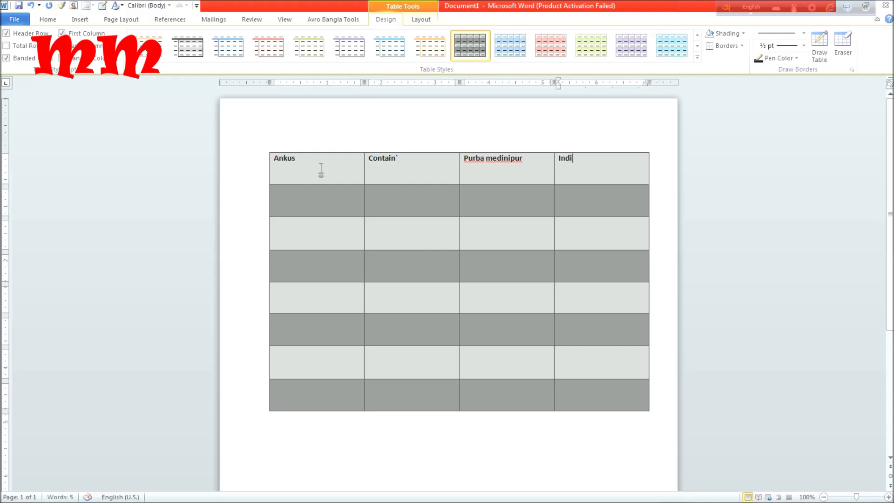
{"action": "type", "text": "a"}
Add two blank lines after India, making the header row taller
{"action": "left_click", "coordinate": [589, 169]}
{"action": "key", "text": "Return"}
{"action": "key", "text": "Return"}
{"action": "key", "text": "Return"}
{"action": "key", "text": "Return"}
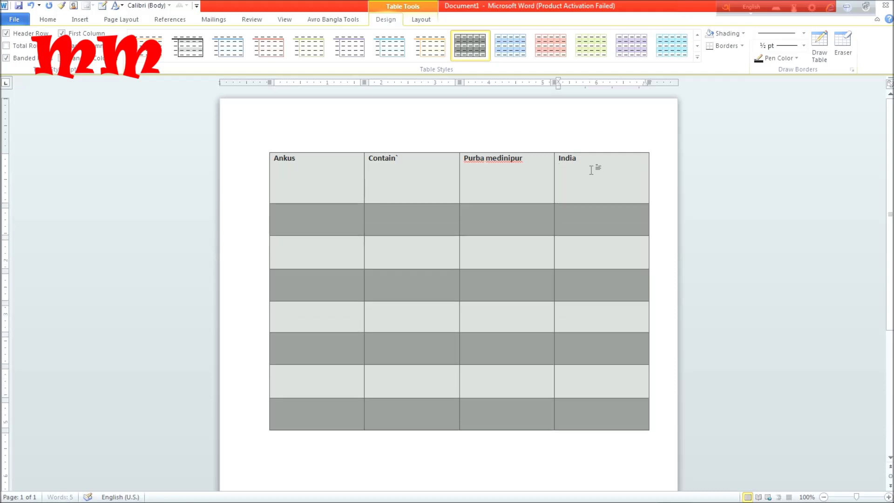
{"action": "key", "text": "Return"}
{"action": "key", "text": "Return"}
{"action": "key", "text": "Return"}
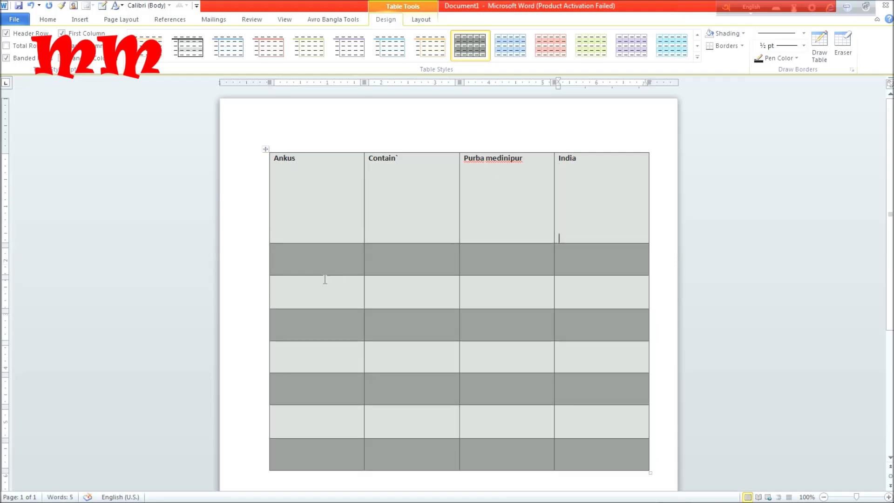
{"action": "left_click", "coordinate": [321, 256]}
{"action": "left_click", "coordinate": [291, 362]}
Apply the plain Table Grid style, then step through cells back to India
{"action": "left_click", "coordinate": [697, 38]}
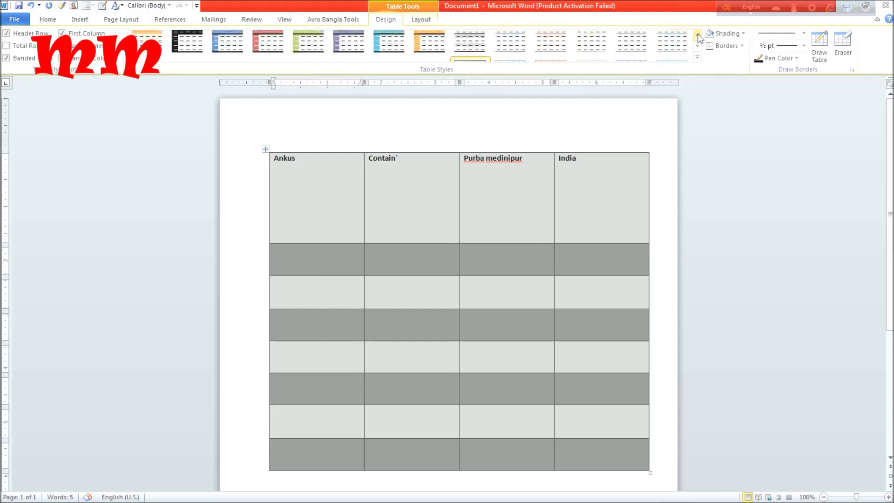
{"action": "left_click", "coordinate": [698, 37]}
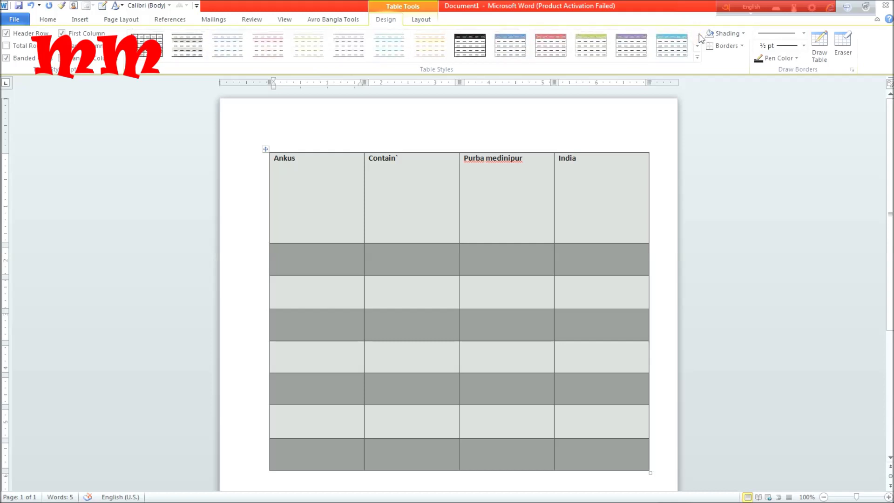
{"action": "left_click", "coordinate": [148, 35]}
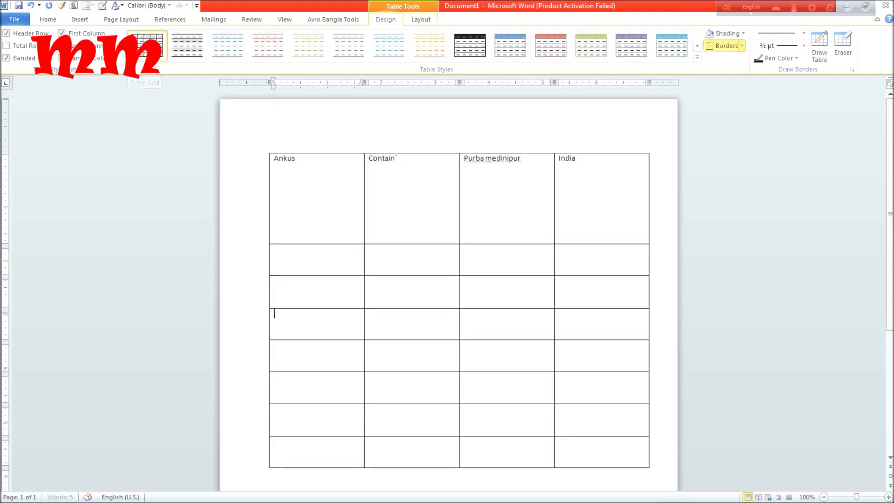
{"action": "left_click", "coordinate": [585, 170]}
{"action": "left_click", "coordinate": [587, 159]}
{"action": "key", "text": "Tab"}
{"action": "key", "text": "Tab"}
{"action": "key", "text": "Down"}
{"action": "key", "text": "Left"}
{"action": "key", "text": "Left"}
{"action": "key", "text": "Left"}
{"action": "key", "text": "Left"}
{"action": "key", "text": "Left"}
Shrink the table into a narrow, compact grid with short lower rows, then select it
{"action": "key", "text": "Down"}
{"action": "left_click", "coordinate": [409, 172]}
{"action": "left_click", "coordinate": [657, 453]}
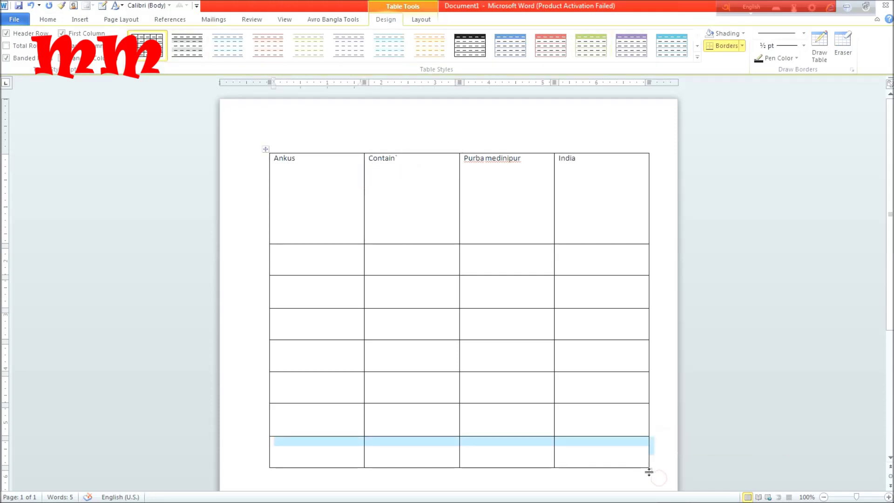
{"action": "left_click_drag", "start_coordinate": [650, 472], "coordinate": [549, 346]}
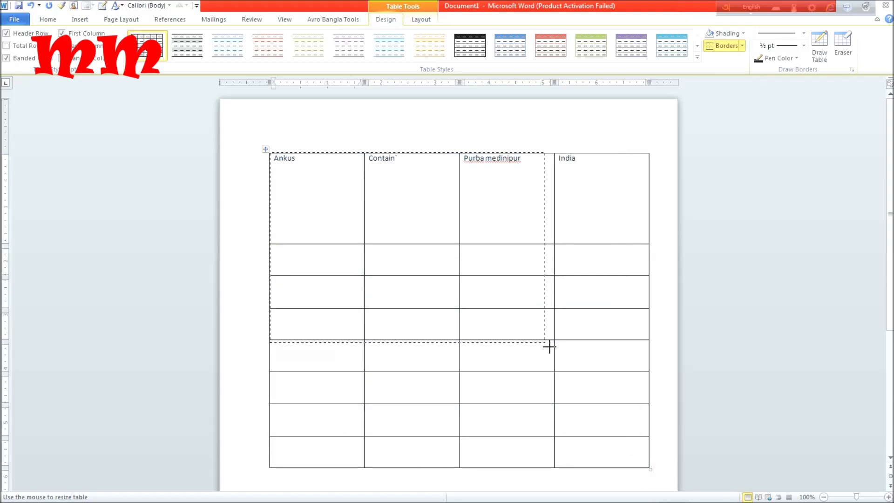
{"action": "left_click_drag", "start_coordinate": [550, 346], "coordinate": [512, 216]}
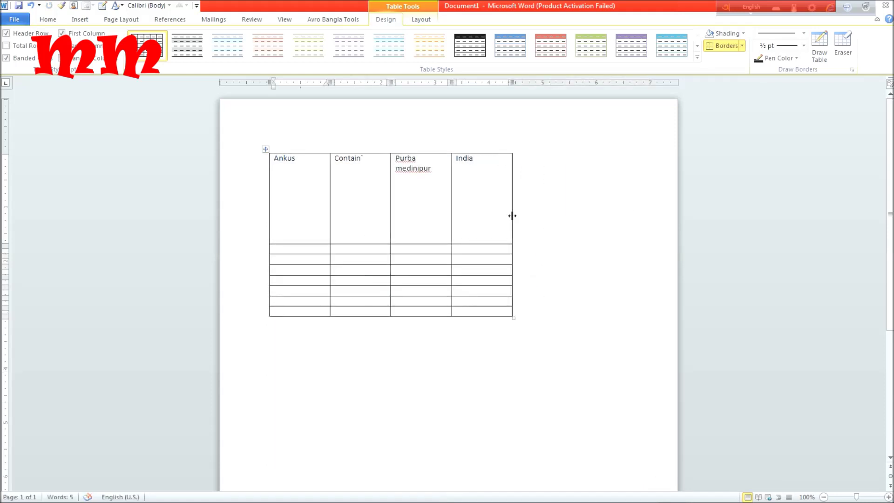
{"action": "left_click", "coordinate": [507, 231]}
{"action": "left_click_drag", "start_coordinate": [514, 318], "coordinate": [304, 206]}
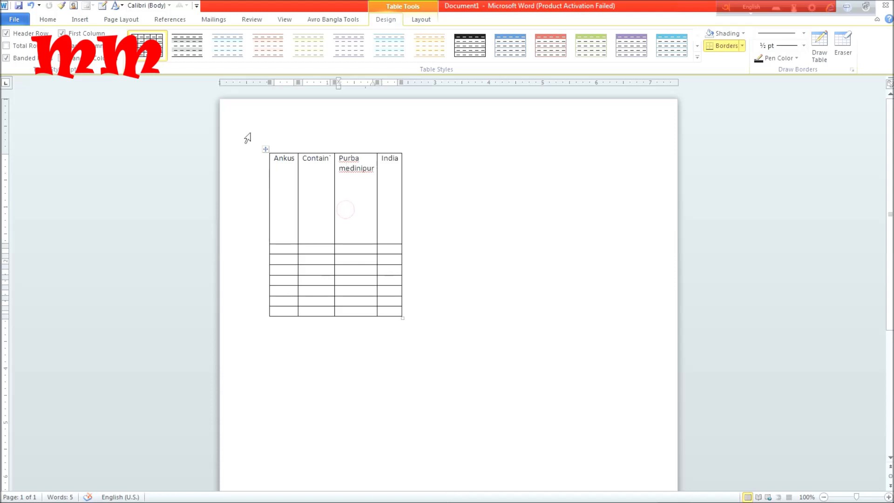
{"action": "left_click", "coordinate": [266, 149]}
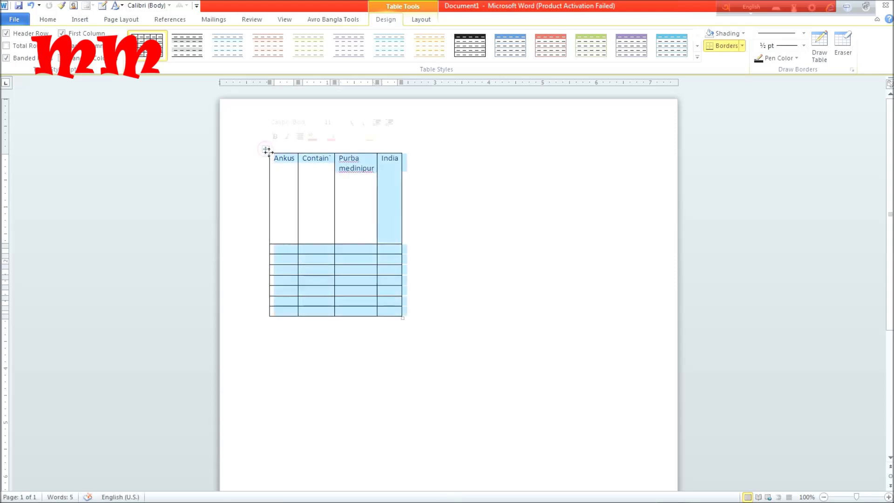
Clear the table's text, then select everything and delete the table, leaving a blank page
{"action": "key", "text": "Delete"}
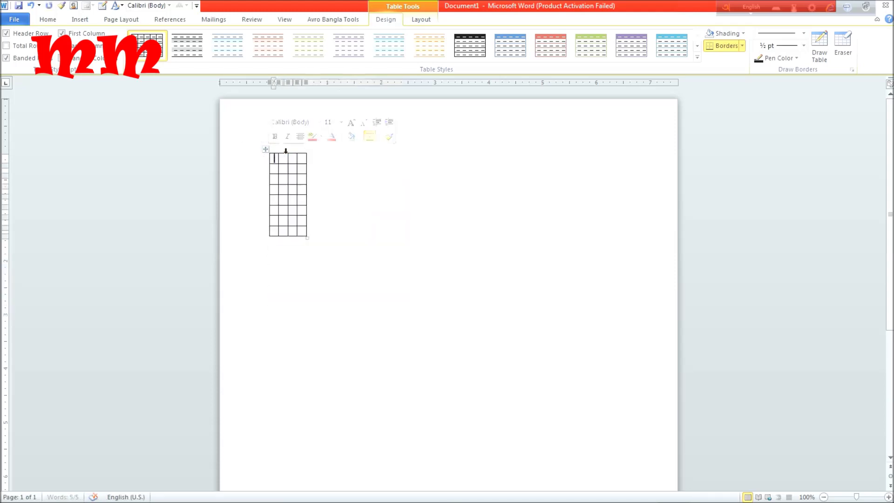
{"action": "left_click", "coordinate": [265, 150]}
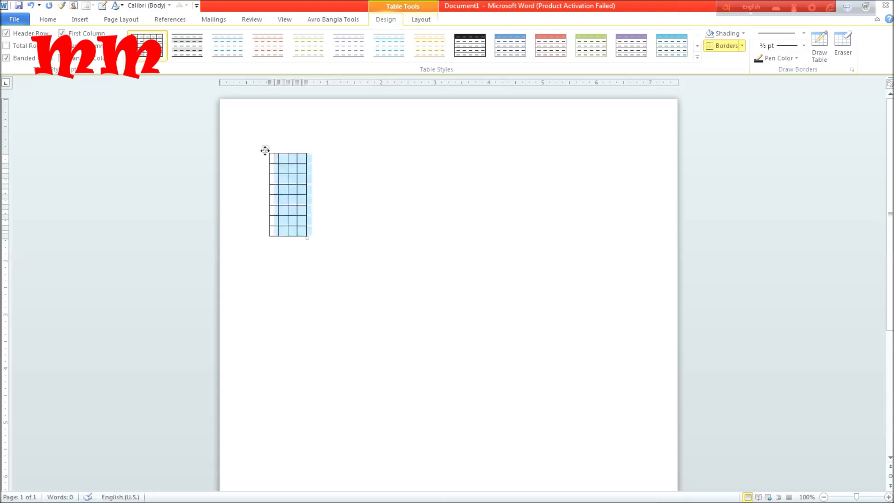
{"action": "left_click", "coordinate": [269, 157]}
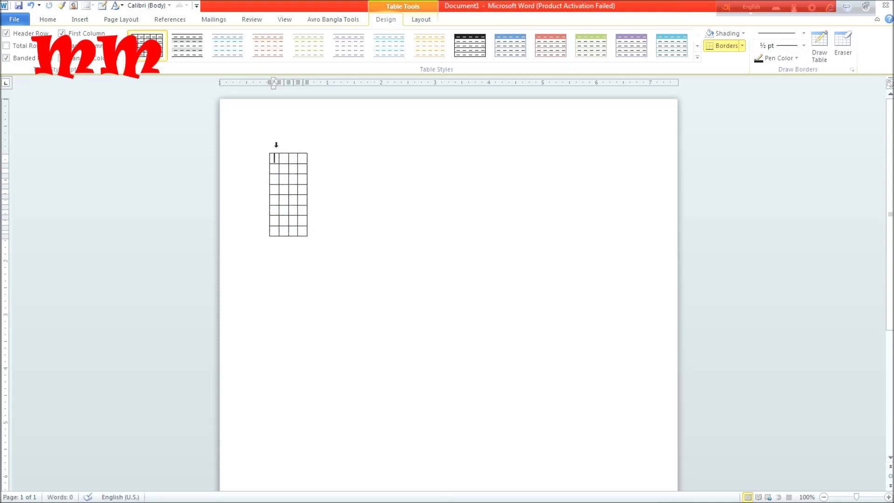
{"action": "left_click", "coordinate": [286, 179]}
{"action": "key", "text": "ctrl+a"}
{"action": "key", "text": "Delete"}
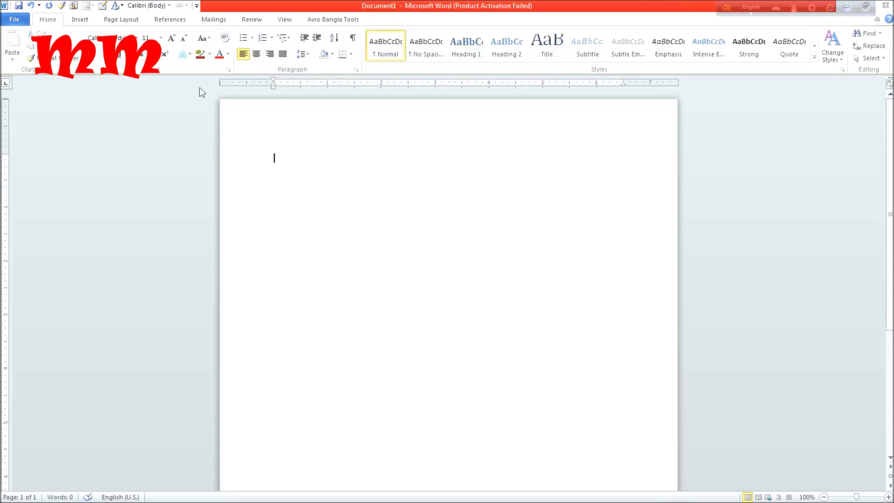
Insert the Jellyfish picture from the Sample Pictures folder onto the page
{"action": "left_click", "coordinate": [89, 20]}
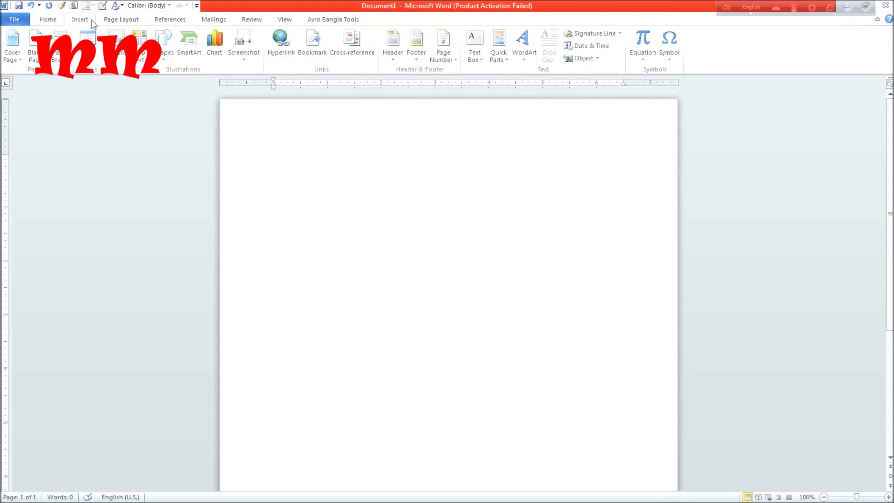
{"action": "left_click", "coordinate": [119, 42]}
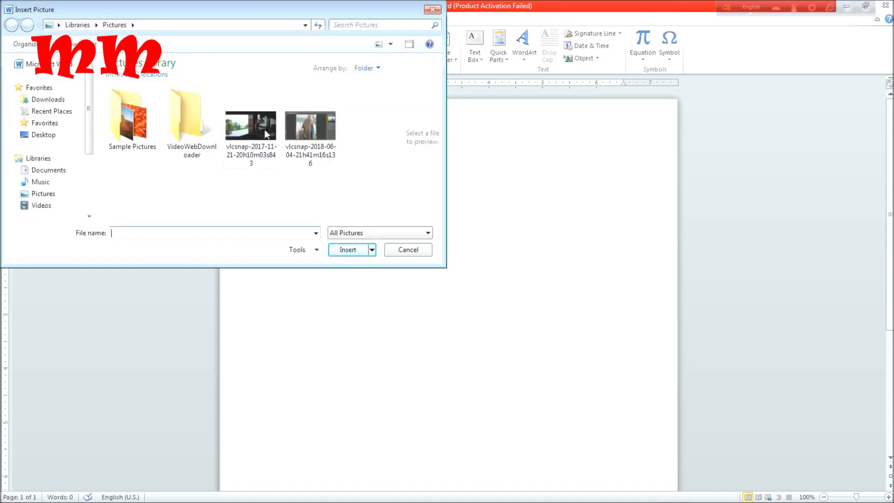
{"action": "left_click", "coordinate": [123, 140]}
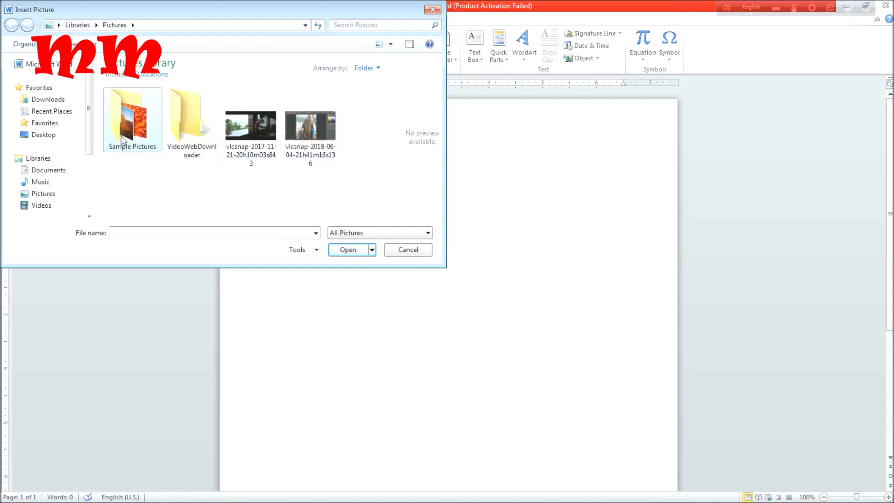
{"action": "double_click", "coordinate": [122, 140]}
{"action": "left_click", "coordinate": [307, 125]}
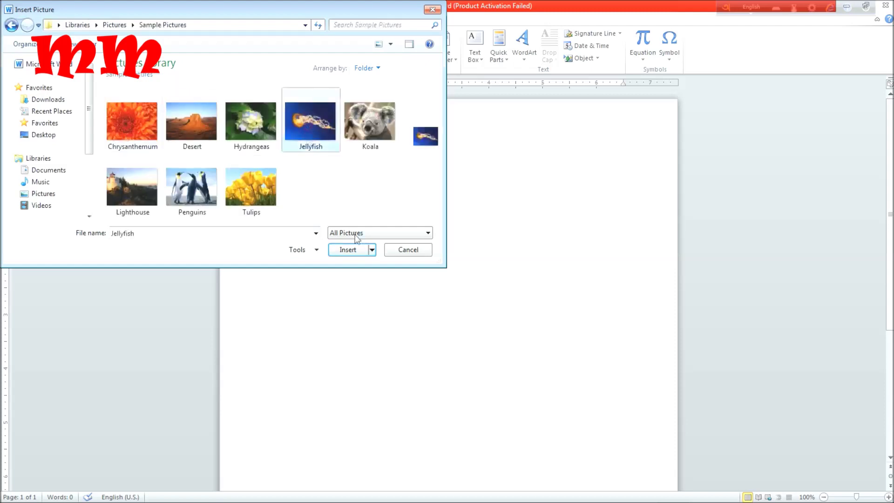
{"action": "left_click", "coordinate": [357, 252]}
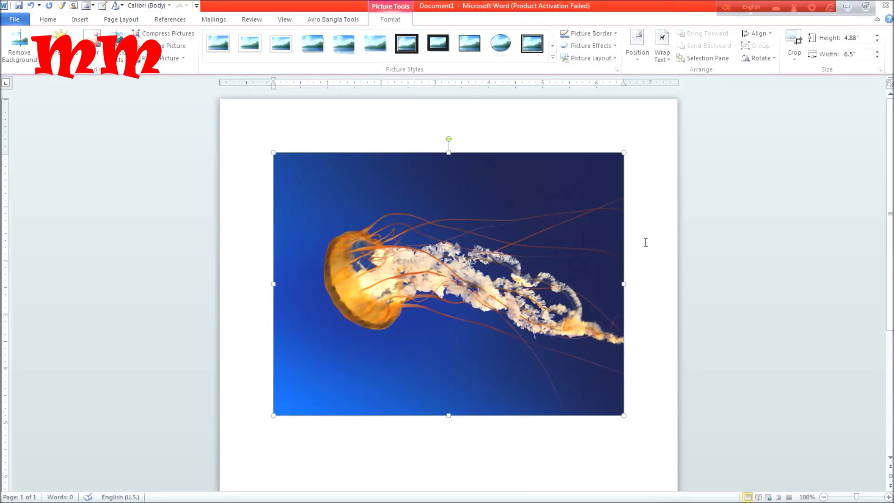
Give the jellyfish picture the Soft Edge Oval style, then delete it
{"action": "left_click", "coordinate": [551, 58]}
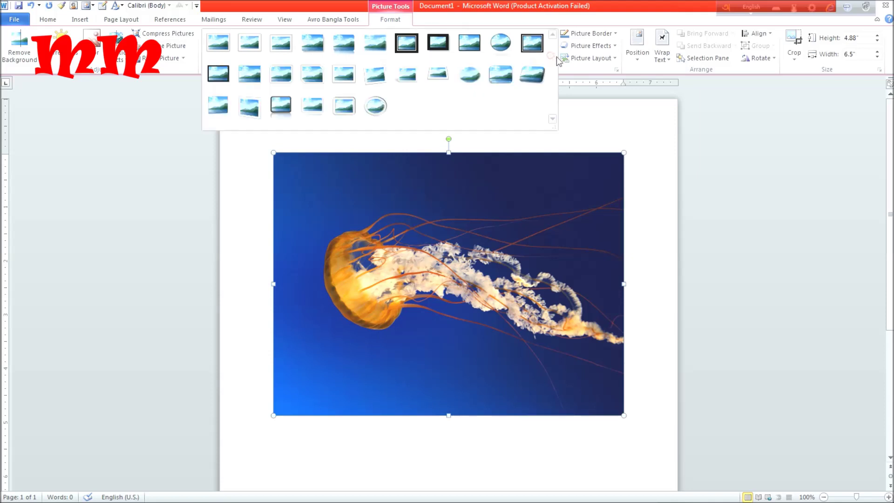
{"action": "left_click", "coordinate": [383, 105]}
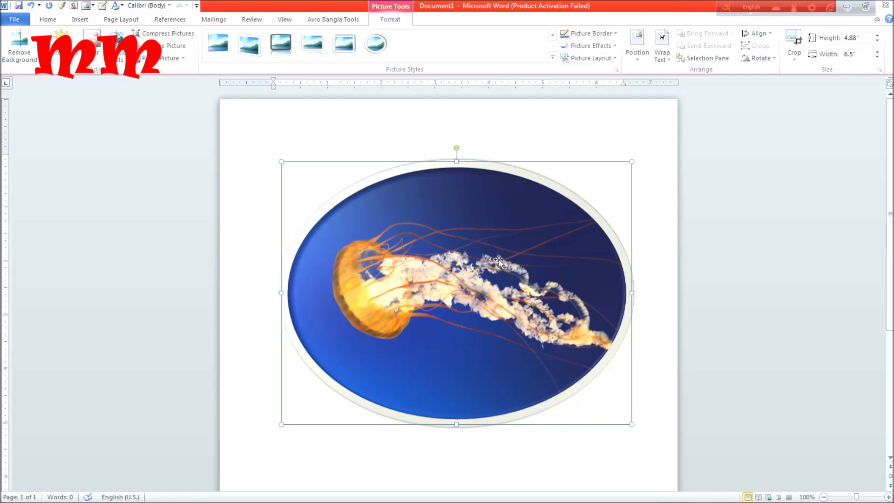
{"action": "key", "text": "Delete"}
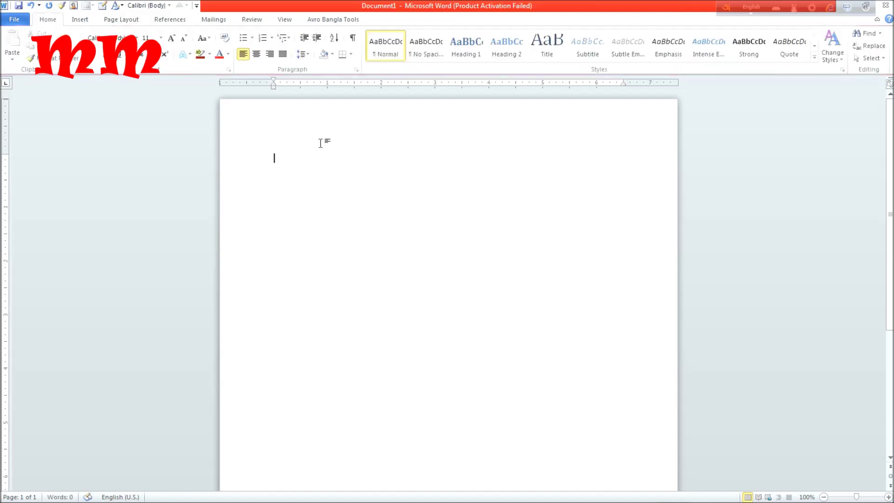
Draw a large blue oval shape on the page and move it left and up
{"action": "left_click", "coordinate": [82, 23]}
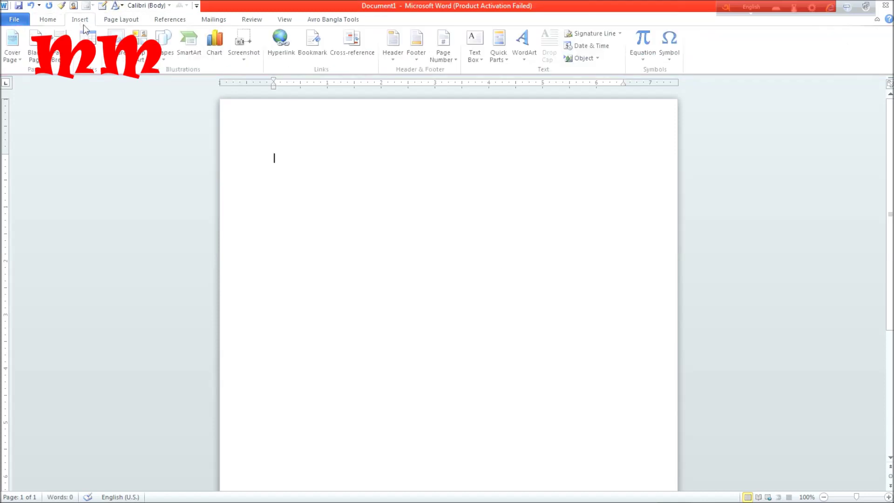
{"action": "left_click", "coordinate": [164, 56]}
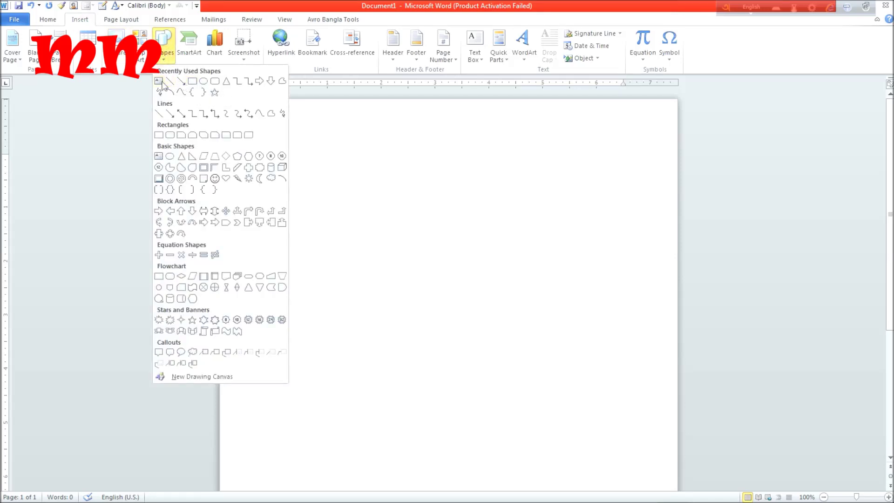
{"action": "left_click", "coordinate": [203, 81]}
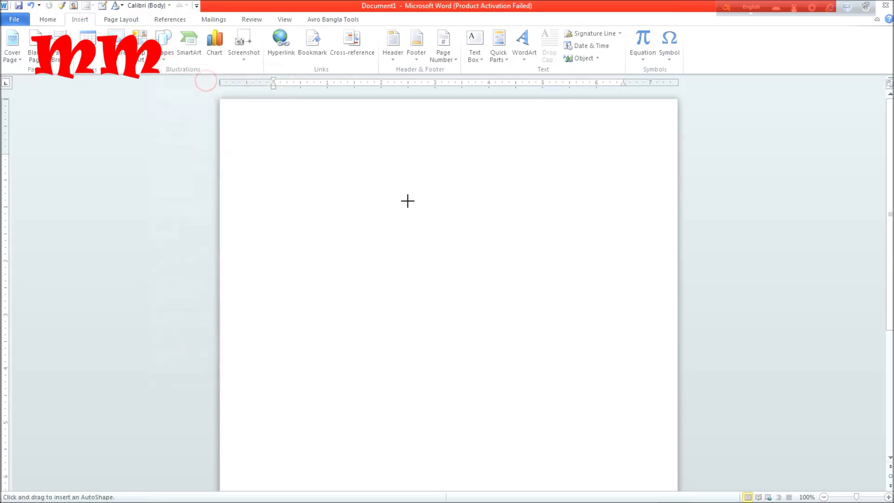
{"action": "left_click_drag", "start_coordinate": [342, 174], "coordinate": [669, 436]}
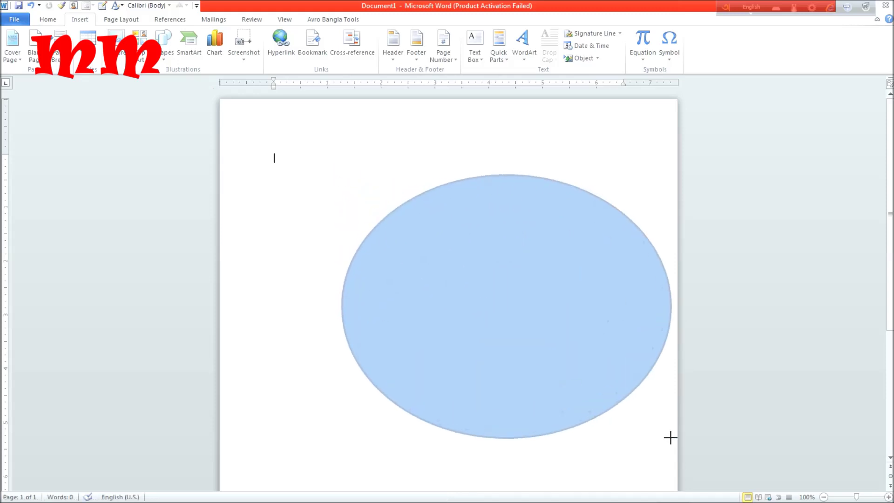
{"action": "mouse_move", "coordinate": [551, 321]}
{"action": "left_mouse_down"}
{"action": "mouse_move", "coordinate": [448, 287]}
{"action": "mouse_move", "coordinate": [492, 309]}
{"action": "left_mouse_up"}
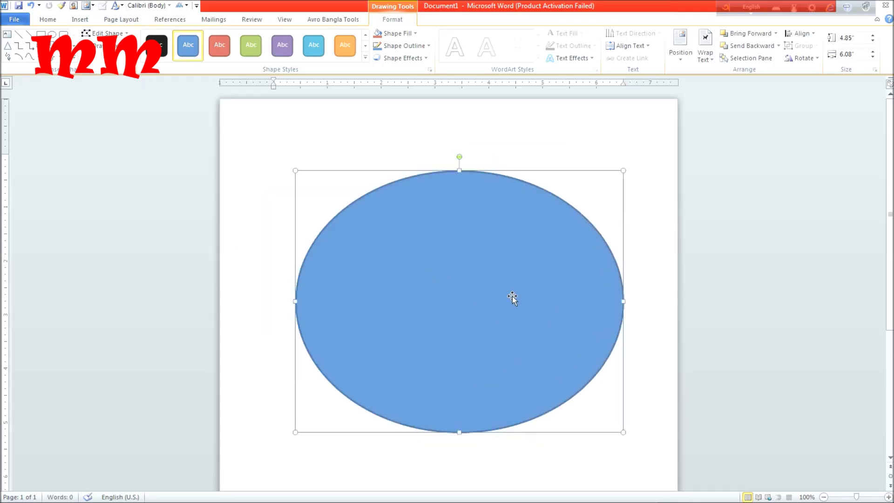
{"action": "left_click_drag", "start_coordinate": [513, 292], "coordinate": [512, 294]}
Select everything and delete the oval, leaving the page blank
{"action": "key", "text": "ctrl+a"}
{"action": "key", "text": "Delete"}
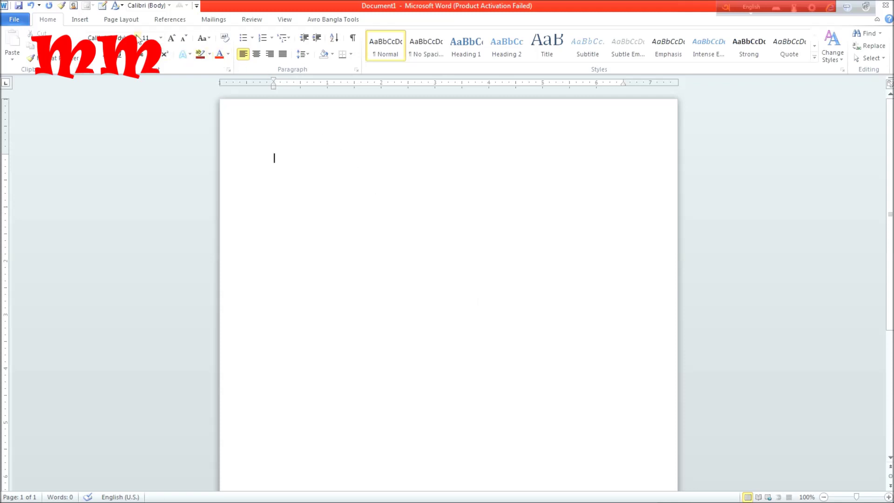
{"action": "left_click", "coordinate": [85, 20]}
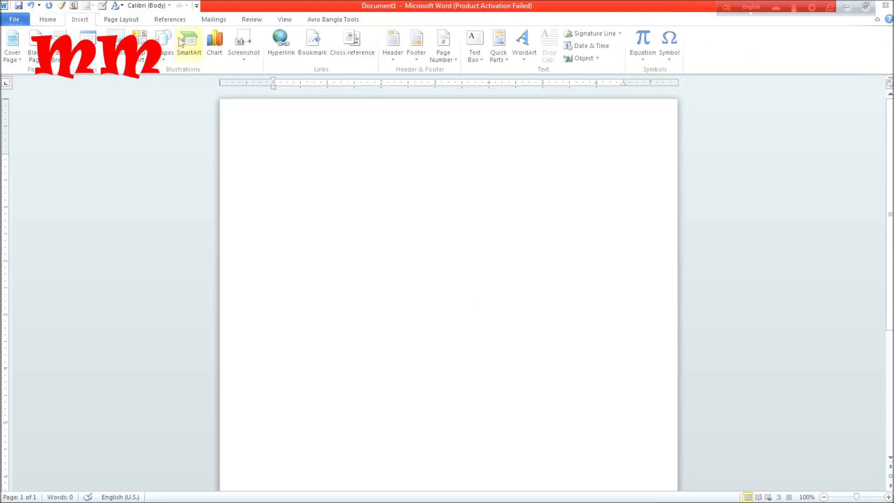
{"action": "left_click", "coordinate": [197, 55]}
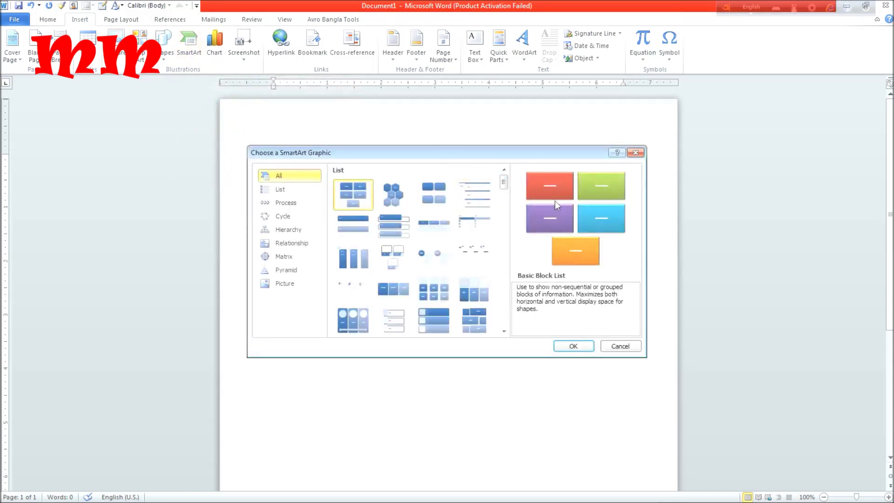
{"action": "left_click", "coordinate": [401, 229]}
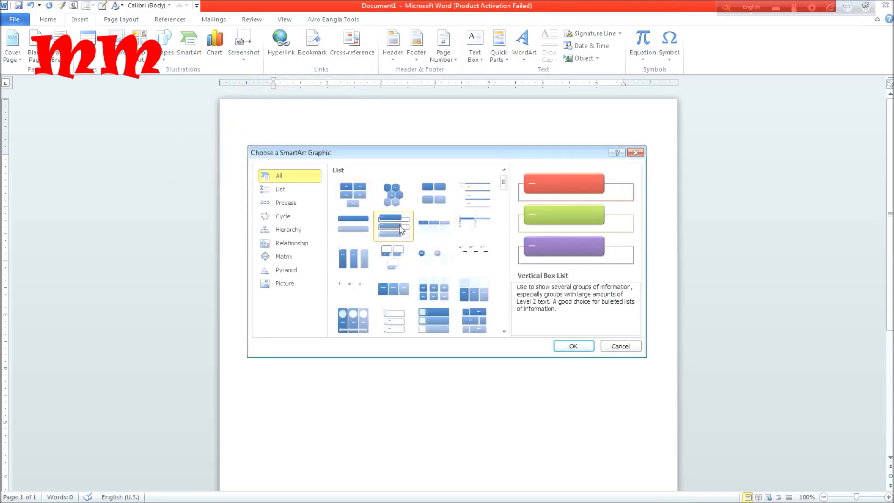
{"action": "left_click", "coordinate": [577, 351]}
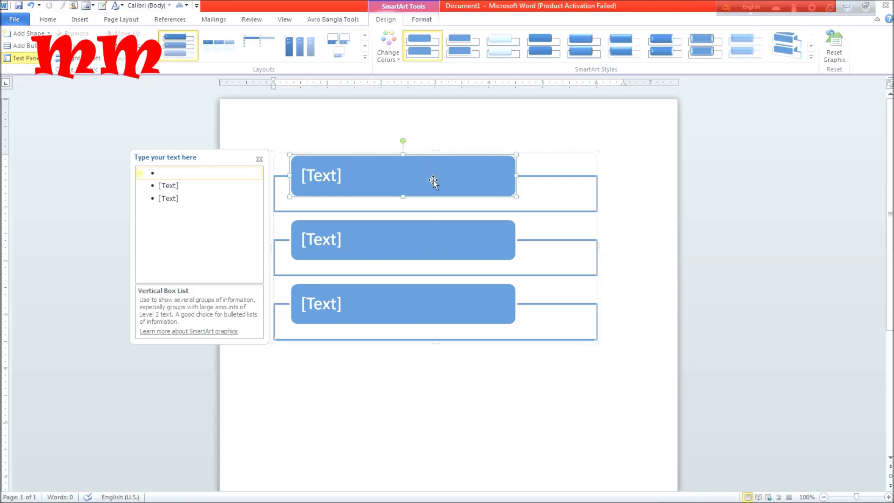
{"action": "key", "text": "ctrl+a"}
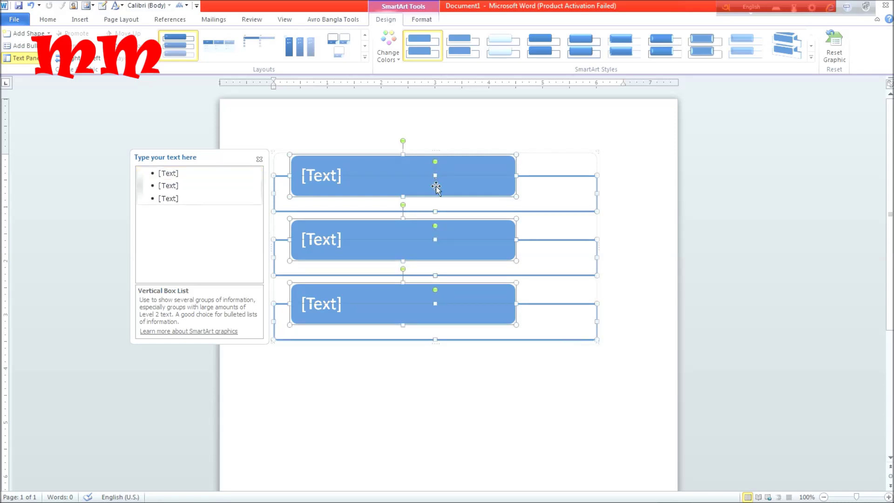
{"action": "key", "text": "Delete"}
{"action": "left_click", "coordinate": [442, 178]}
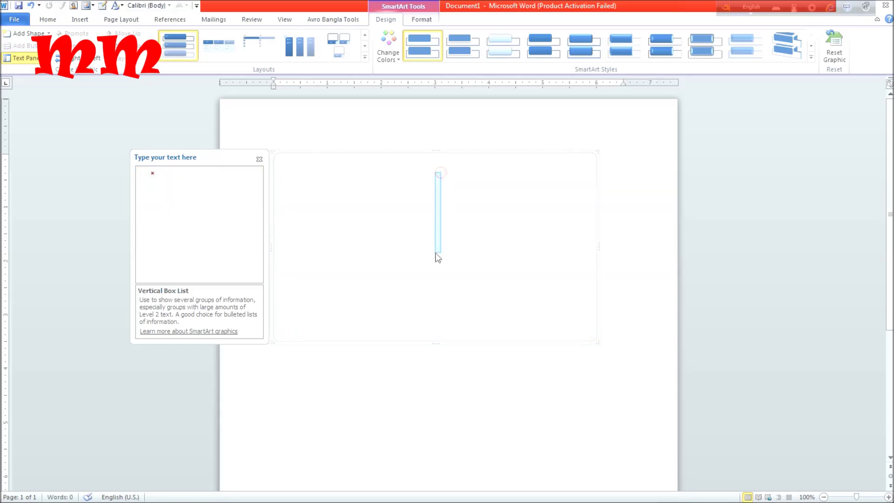
{"action": "key", "text": "Delete"}
{"action": "left_click", "coordinate": [610, 160]}
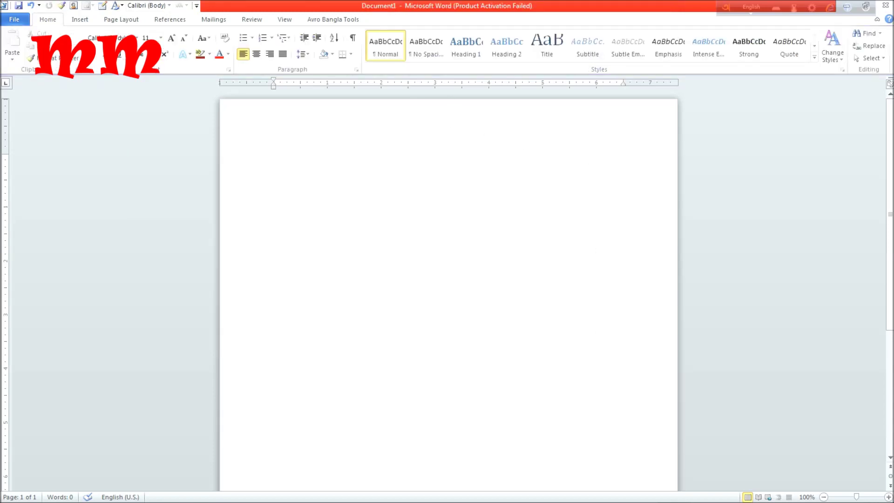
{"action": "left_click", "coordinate": [79, 20]}
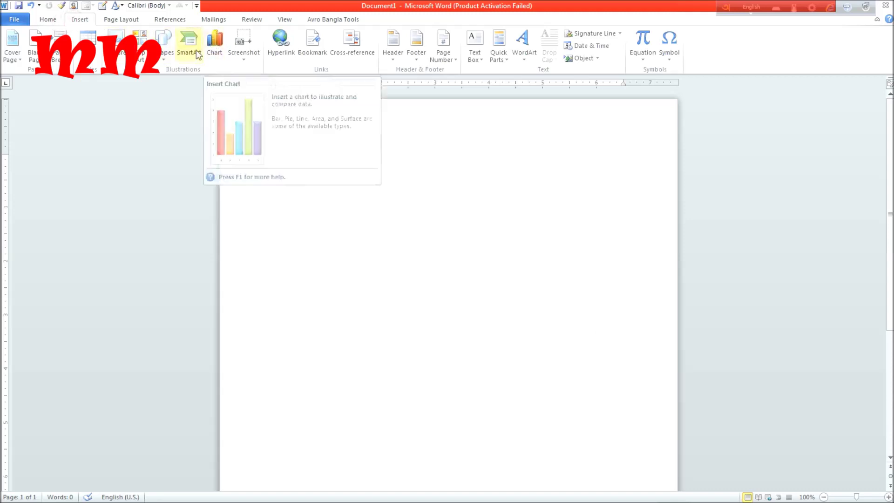
Insert a clustered column chart of sample data and select its whole Excel data sheet
{"action": "left_click", "coordinate": [212, 57]}
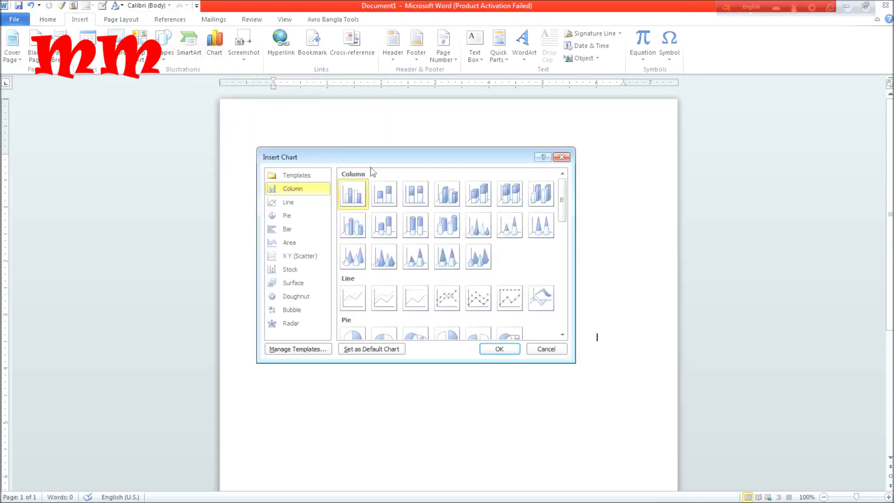
{"action": "left_click", "coordinate": [388, 257]}
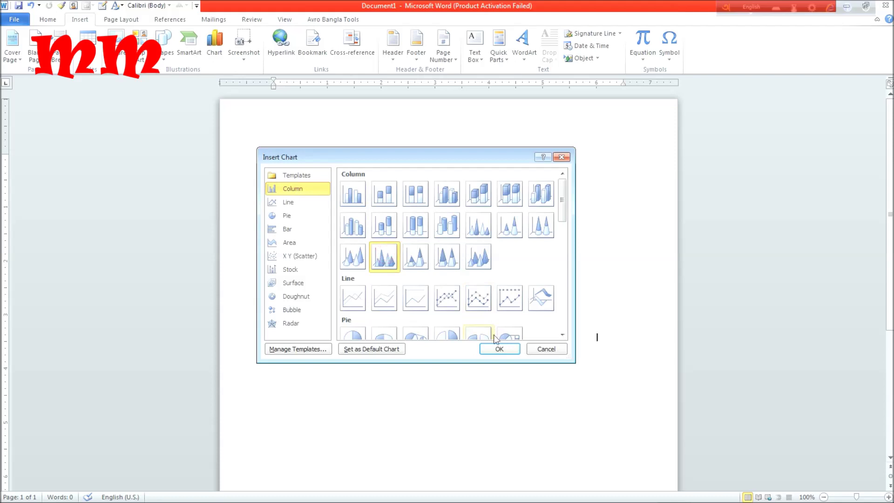
{"action": "left_click", "coordinate": [499, 350]}
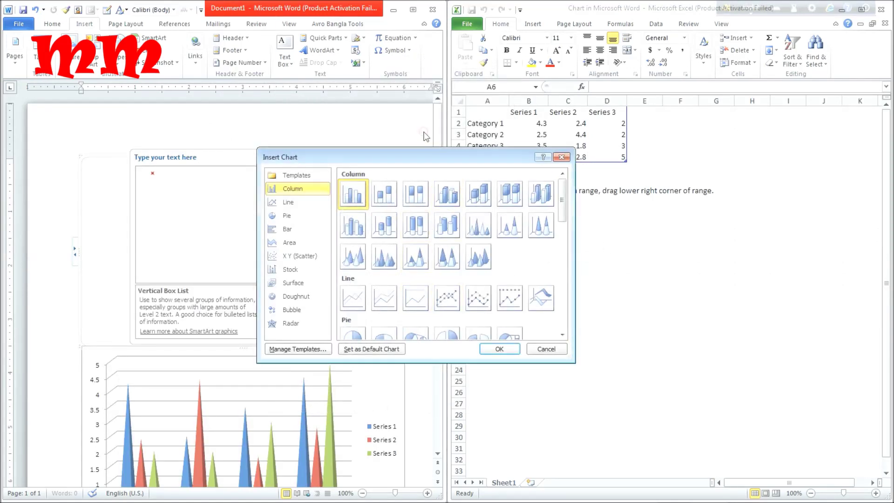
{"action": "left_click", "coordinate": [498, 352]}
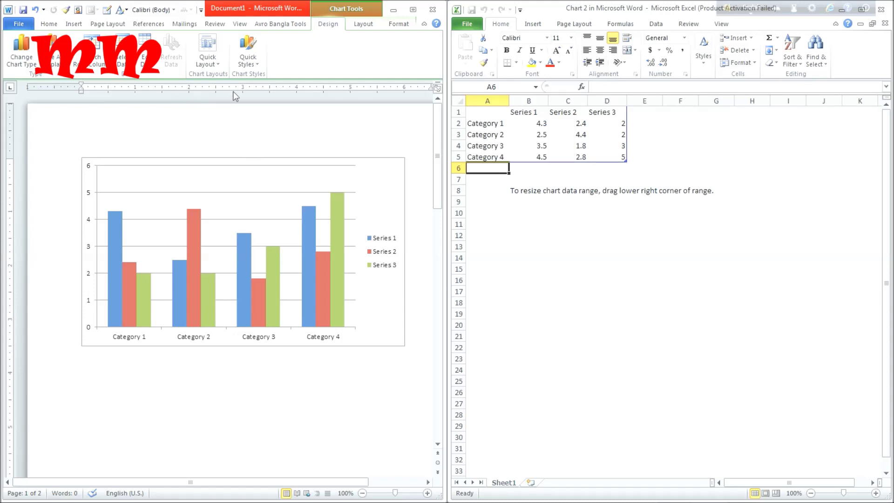
{"action": "key", "text": "ctrl+a"}
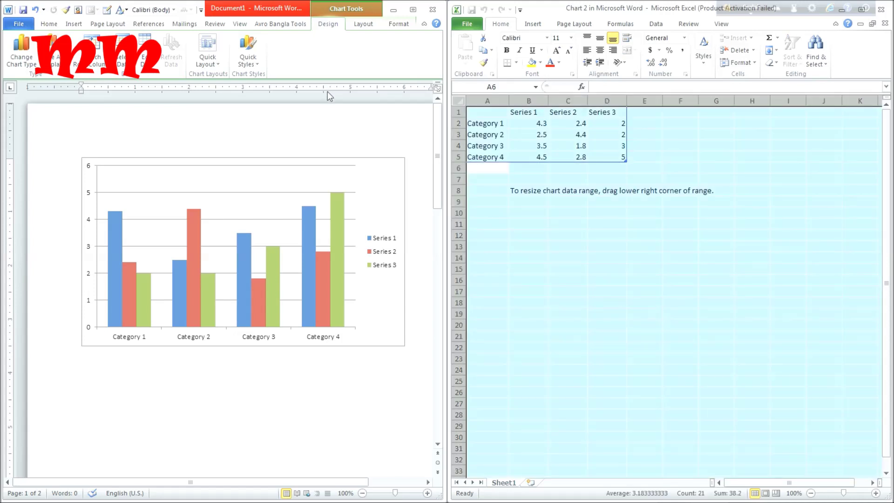
Clear the chart's sample data and close both Excel windows
{"action": "key", "text": "Delete"}
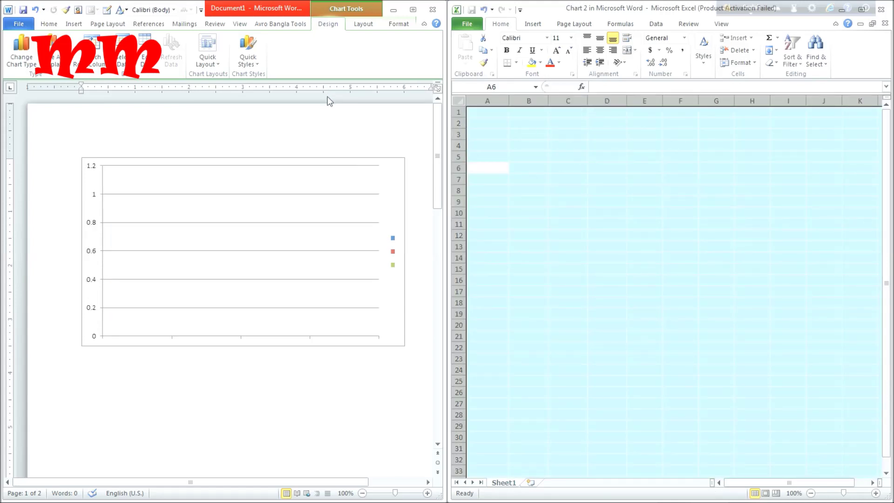
{"action": "left_click", "coordinate": [276, 86]}
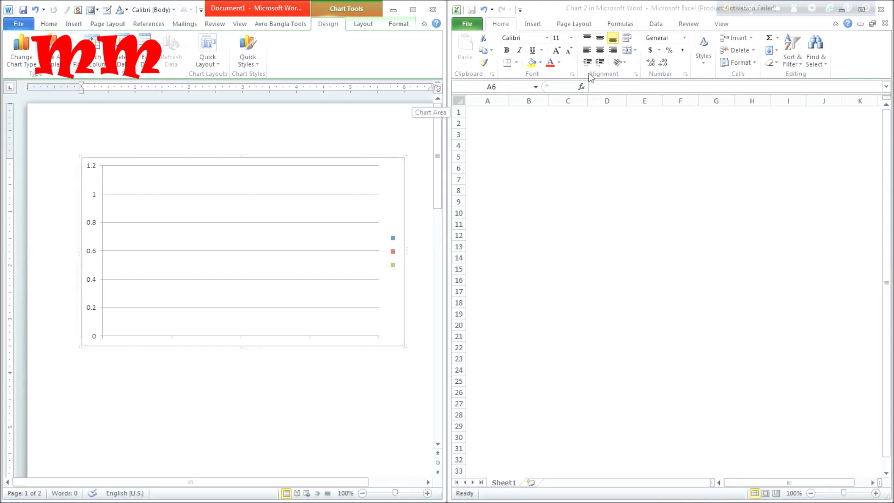
{"action": "left_click", "coordinate": [880, 9]}
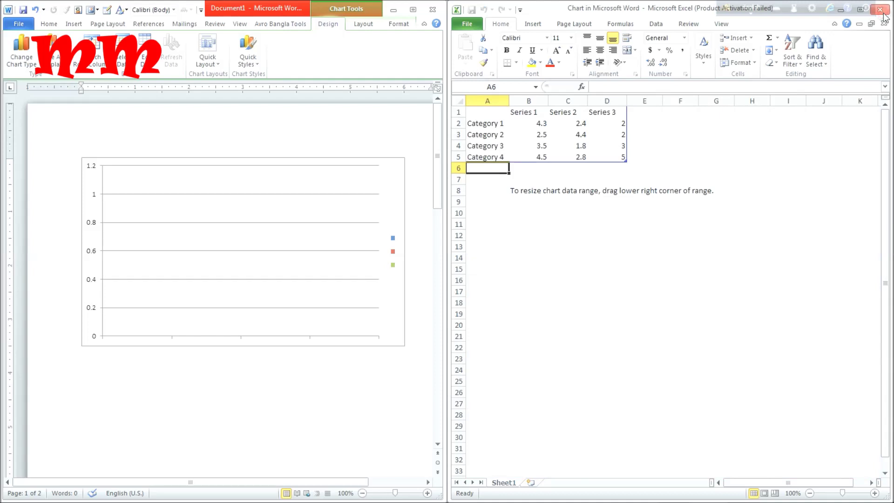
{"action": "left_click", "coordinate": [881, 10]}
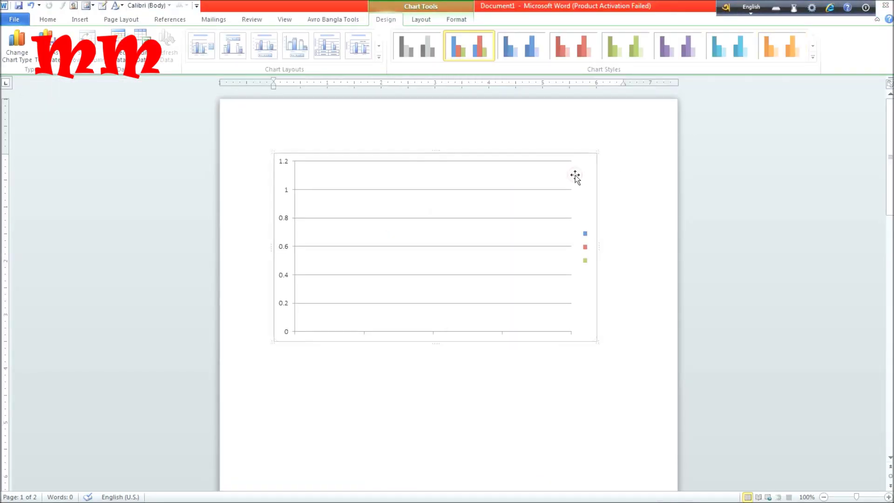
Select everything and delete the empty chart, then bring up the Clip Art pane
{"action": "key", "text": "ctrl+a"}
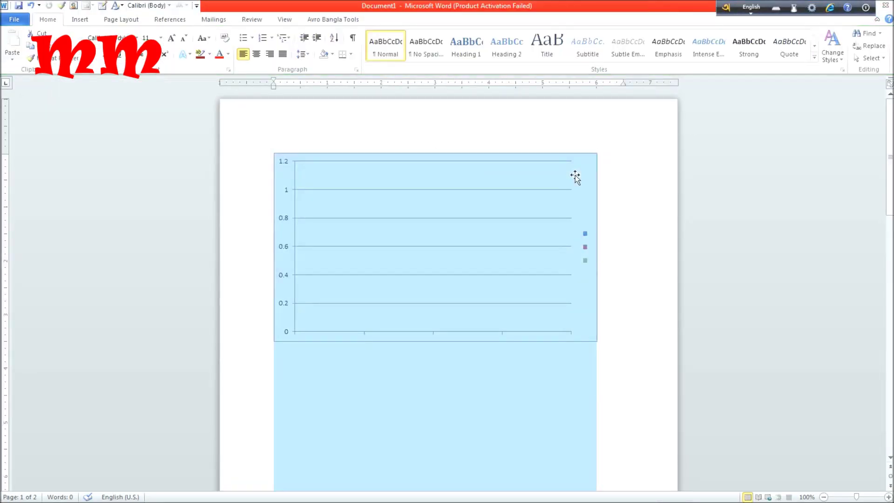
{"action": "key", "text": "Delete"}
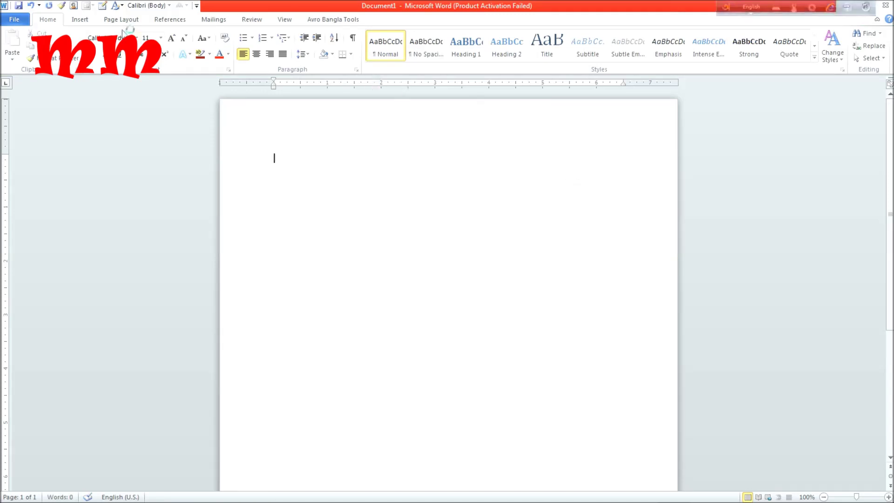
{"action": "left_click", "coordinate": [92, 19]}
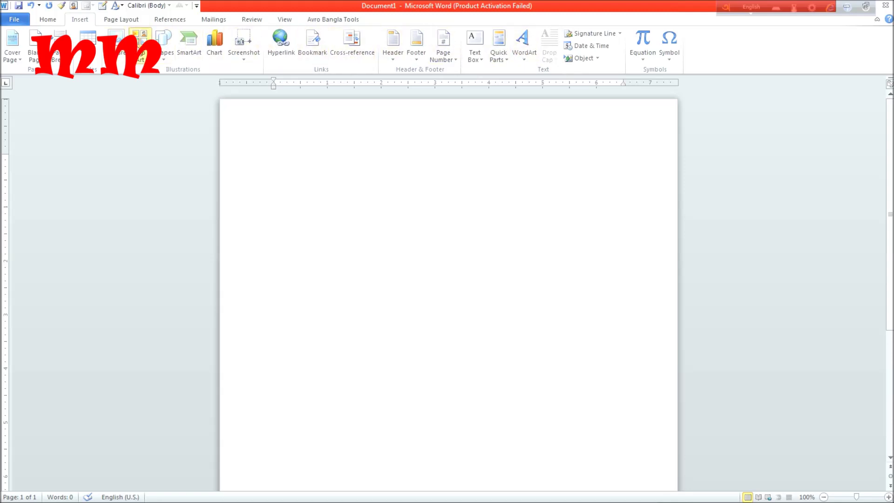
{"action": "left_click", "coordinate": [140, 45]}
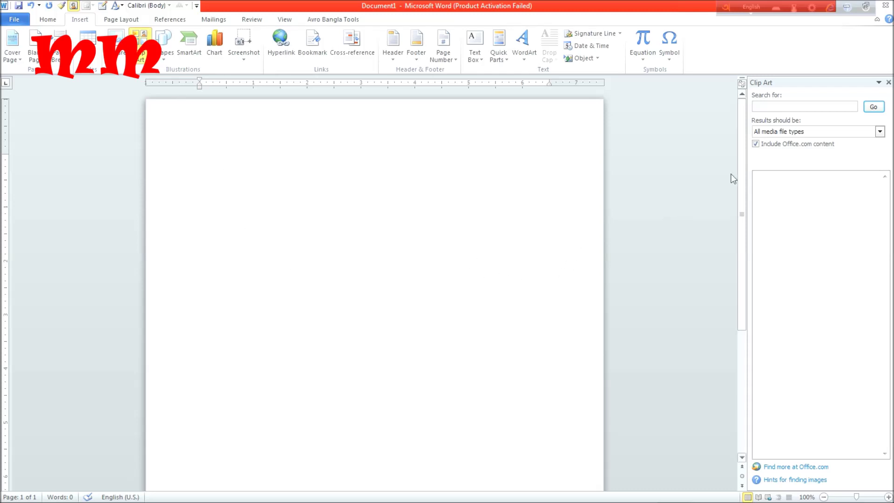
Search the clip art, dismiss the eye-doctor clip's options, and insert the church picture
{"action": "left_click", "coordinate": [874, 108]}
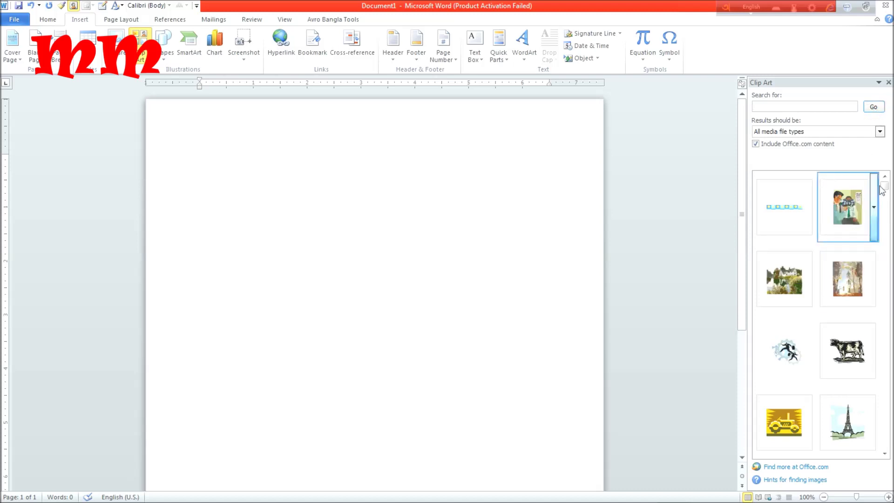
{"action": "left_click", "coordinate": [873, 205]}
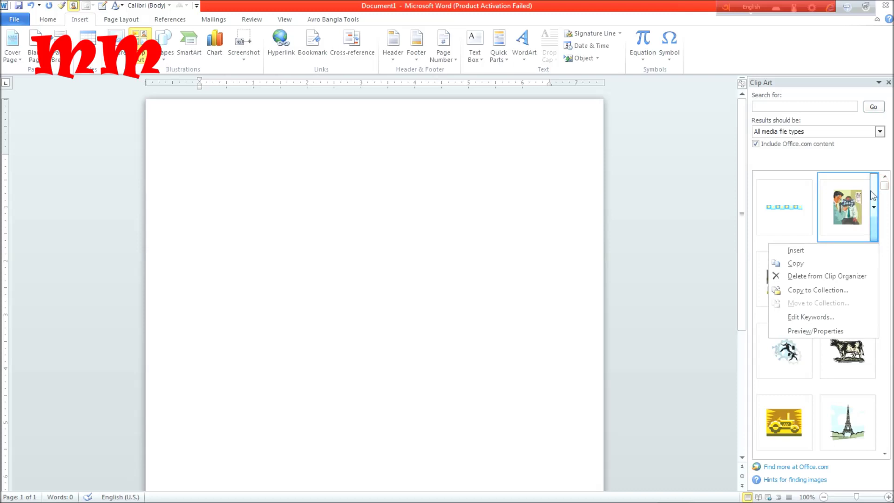
{"action": "left_click", "coordinate": [793, 425]}
{"action": "mouse_move", "coordinate": [784, 422]}
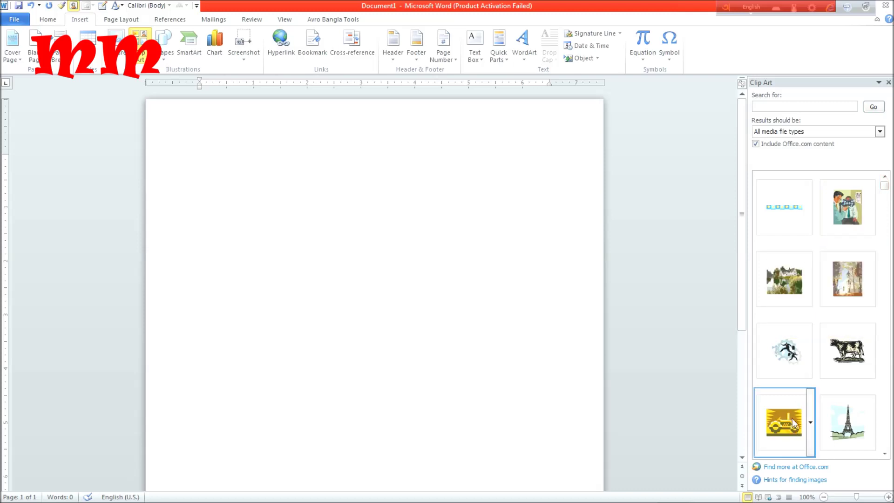
{"action": "left_click", "coordinate": [848, 266]}
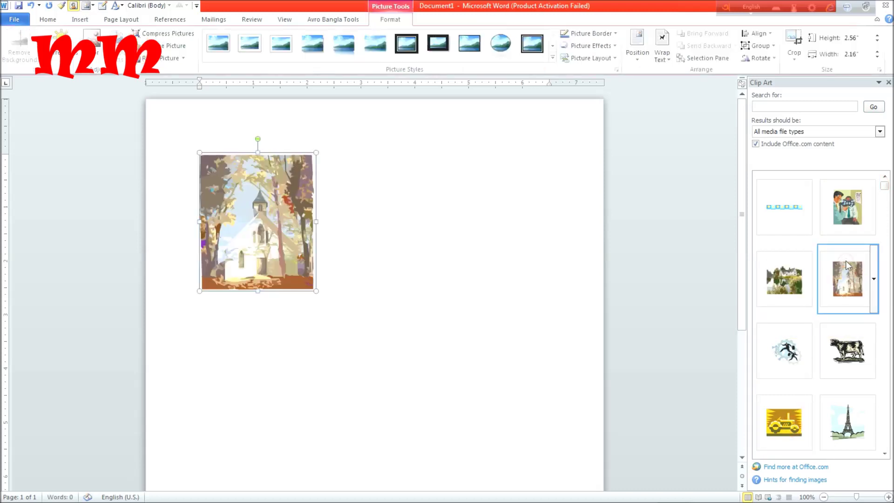
Insert the eye-doctor, sun-border and cow clips, then request deleting the cow from the organizer
{"action": "double_click", "coordinate": [820, 210]}
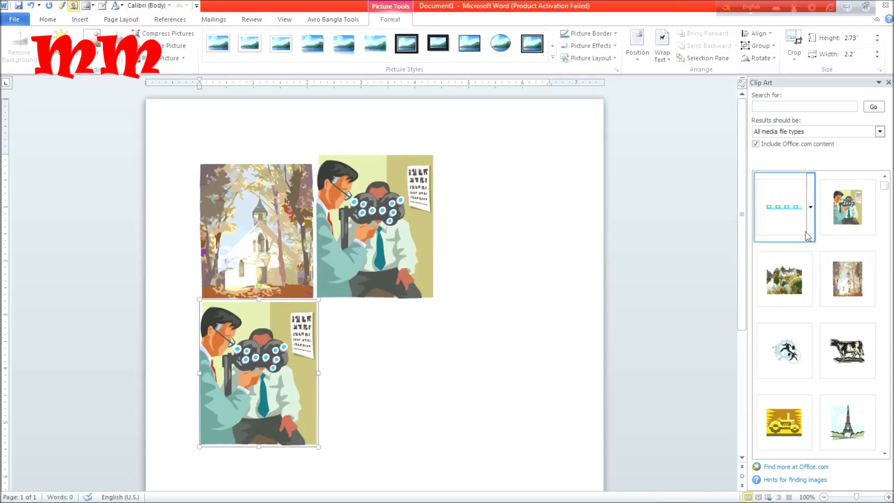
{"action": "left_click", "coordinate": [811, 229]}
{"action": "left_click", "coordinate": [867, 368]}
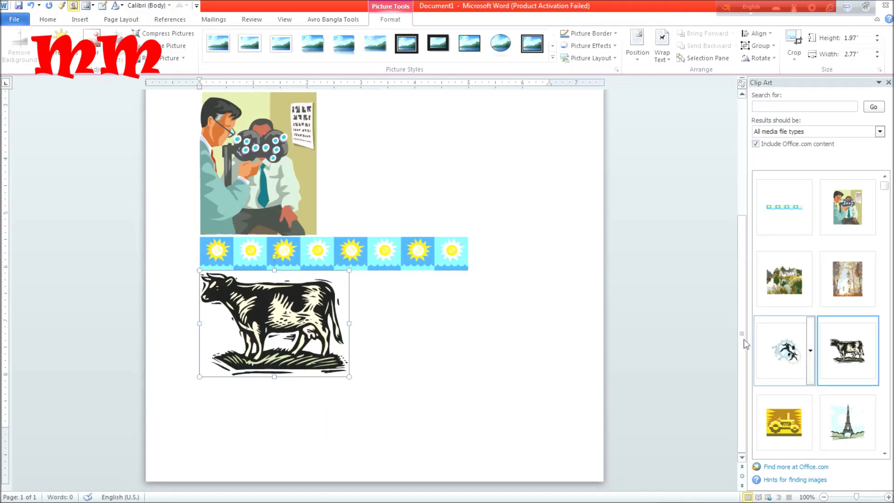
{"action": "key", "text": "Delete"}
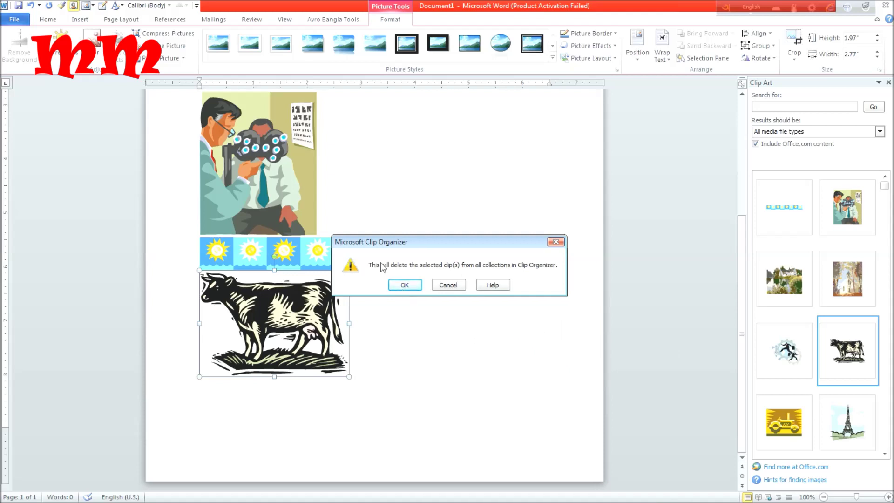
Confirm removing the cow clip from the organizer and delete both eye-doctor pictures
{"action": "left_click", "coordinate": [413, 289]}
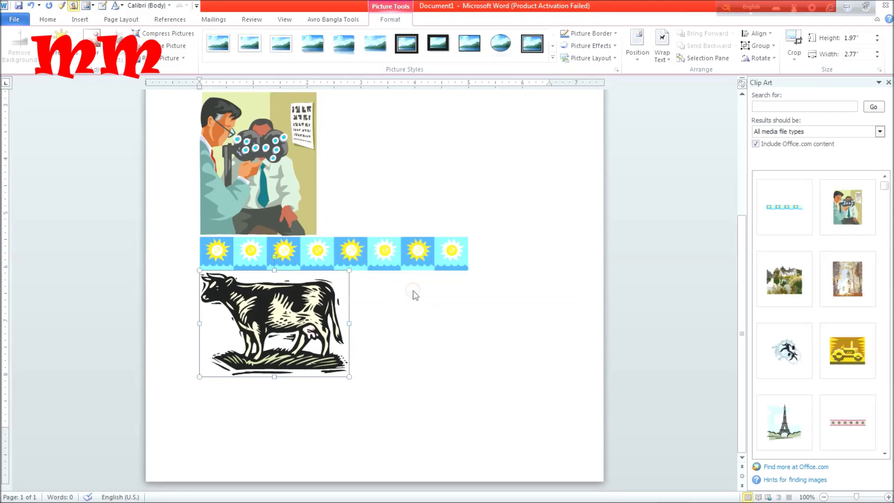
{"action": "key", "text": "ctrl+z"}
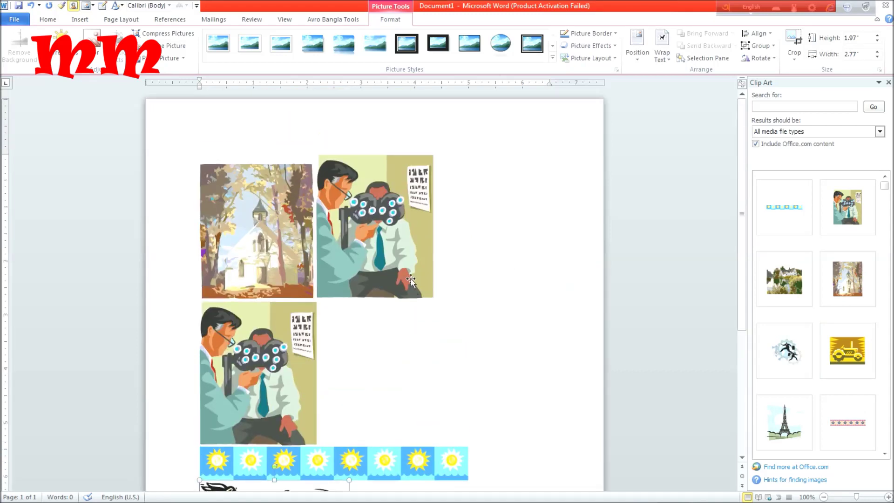
{"action": "key", "text": "ctrl+z"}
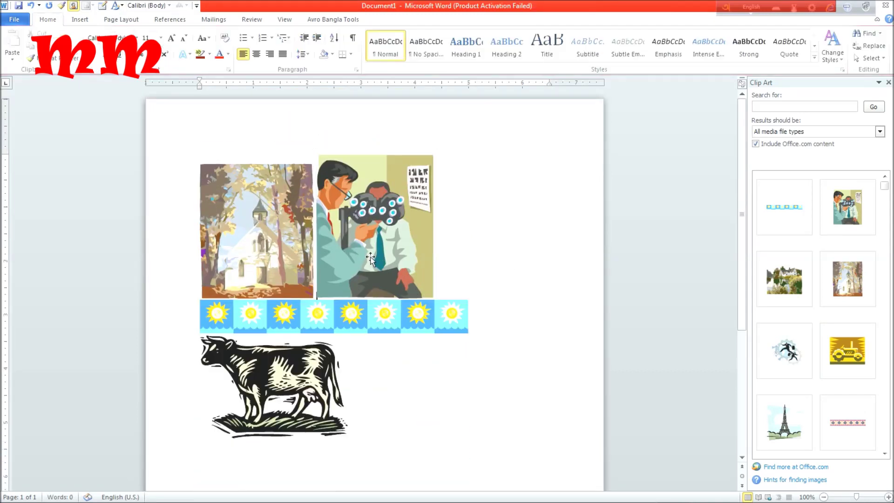
{"action": "left_click", "coordinate": [373, 256]}
{"action": "key", "text": "Delete"}
Delete the church, cow and sun-border pictures one by one, leaving the page empty
{"action": "left_click", "coordinate": [280, 242]}
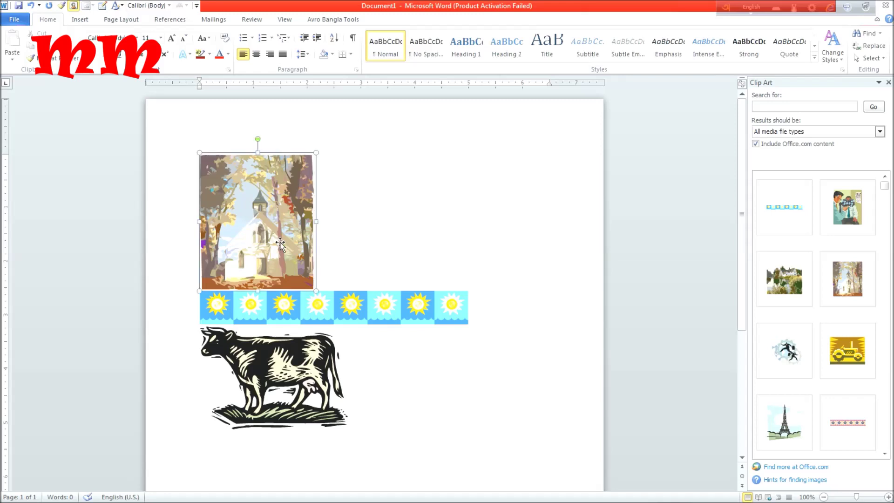
{"action": "left_click", "coordinate": [326, 273]}
{"action": "key", "text": "shift+Left"}
{"action": "key", "text": "Delete"}
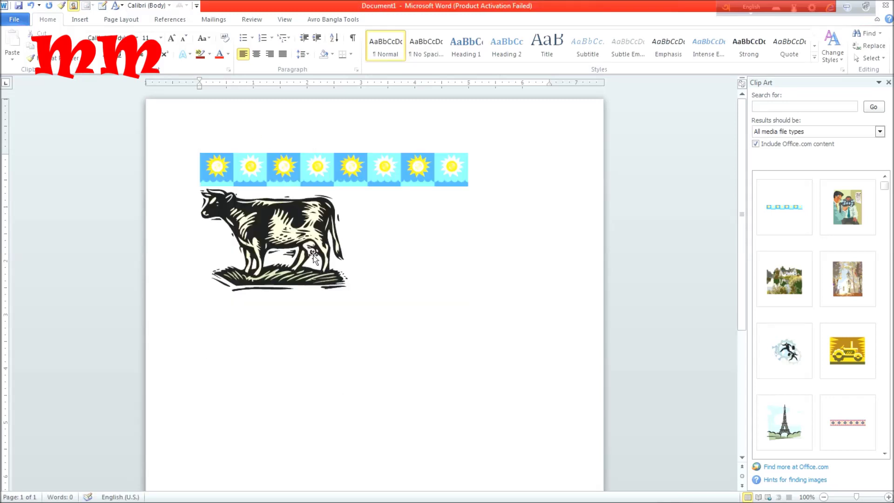
{"action": "left_click", "coordinate": [322, 271]}
{"action": "key", "text": "Delete"}
{"action": "left_click", "coordinate": [355, 184]}
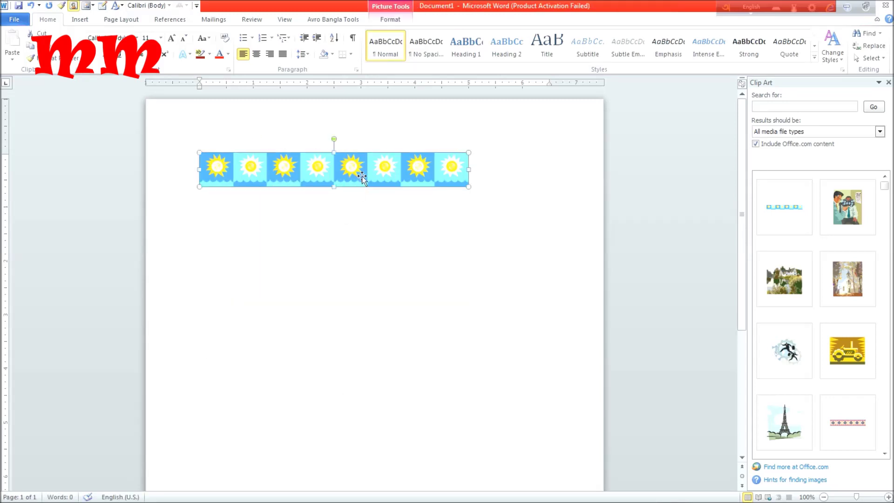
{"action": "key", "text": "Delete"}
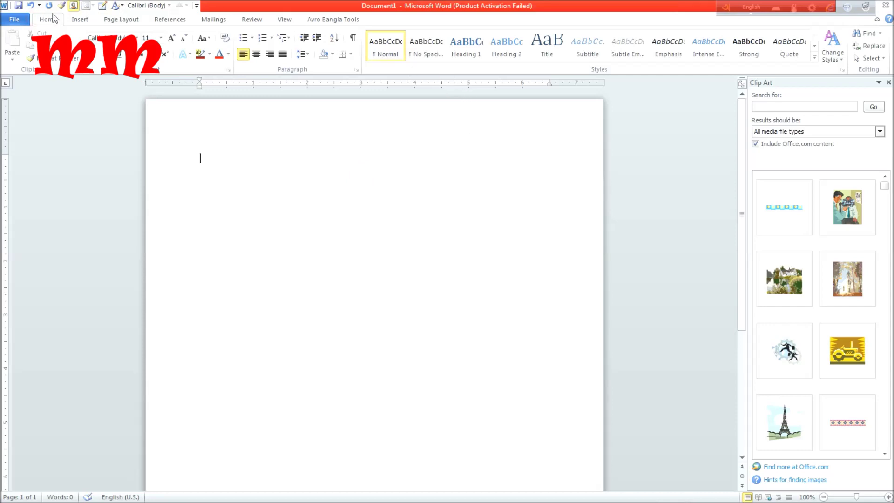
Insert WordArt in the orange style and widen its box across the page
{"action": "left_click", "coordinate": [77, 20]}
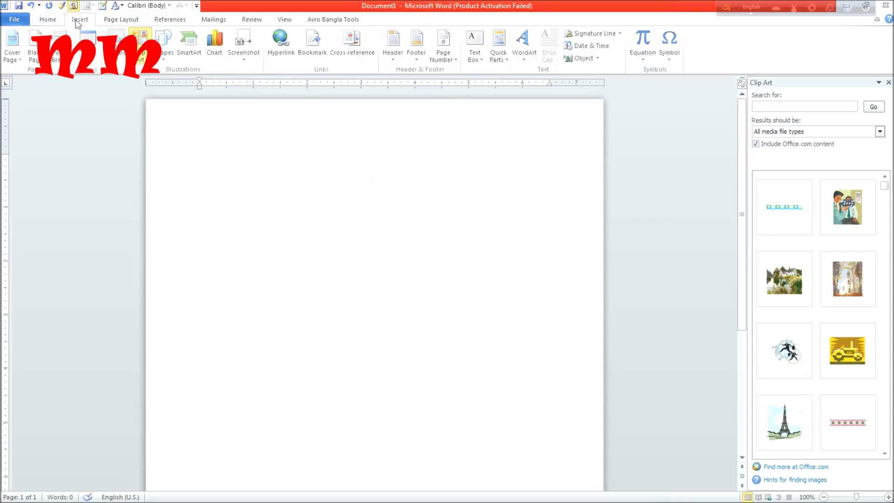
{"action": "left_click", "coordinate": [526, 55]}
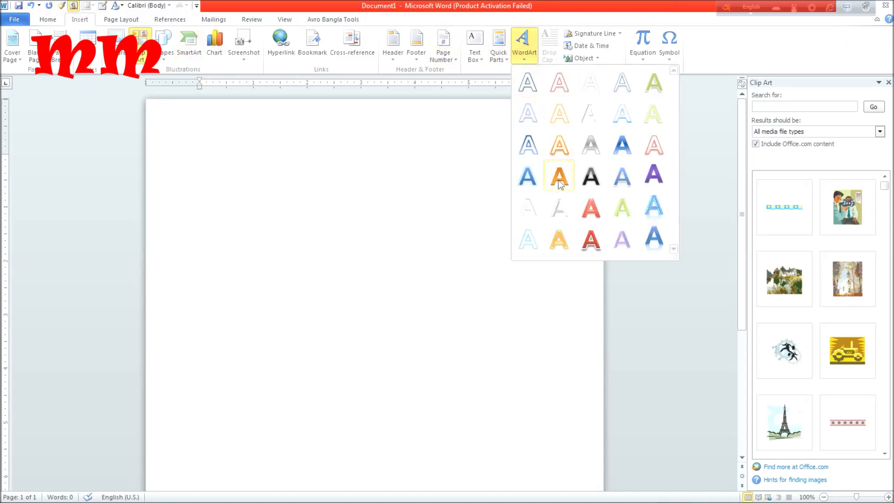
{"action": "left_click", "coordinate": [589, 231]}
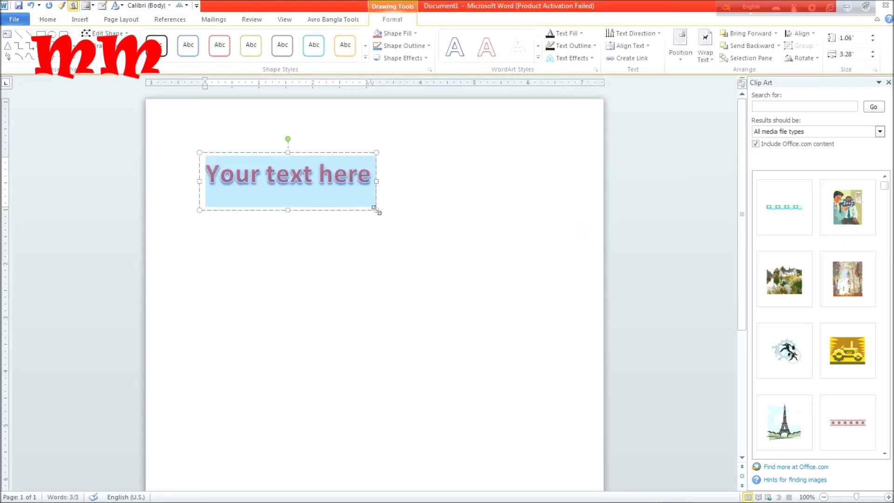
{"action": "left_click_drag", "start_coordinate": [377, 209], "coordinate": [574, 223]}
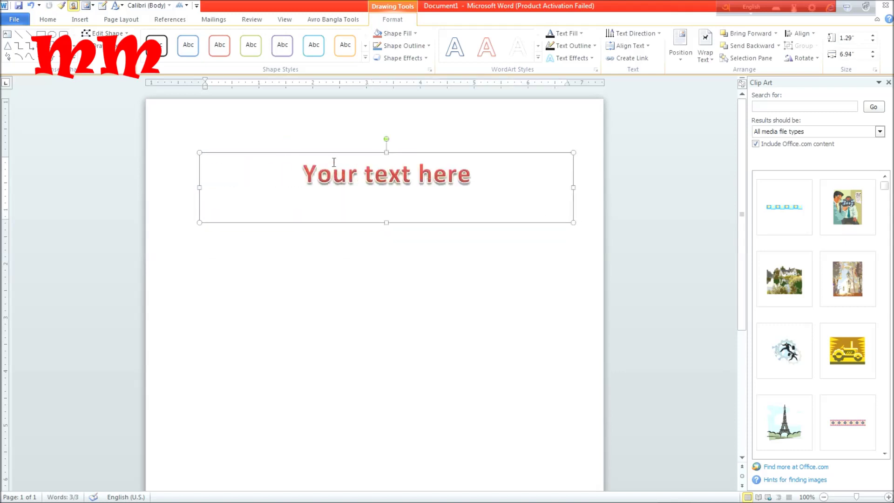
{"action": "key", "text": "ctrl+a"}
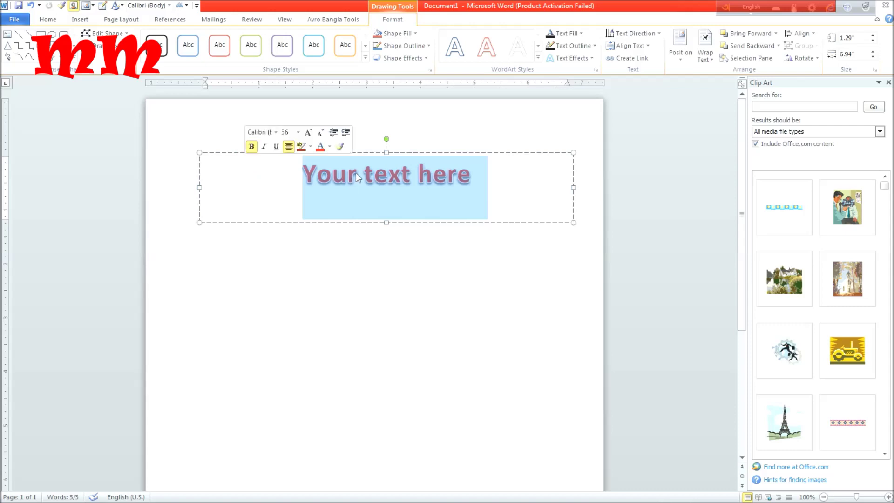
{"action": "type", "text": "a"}
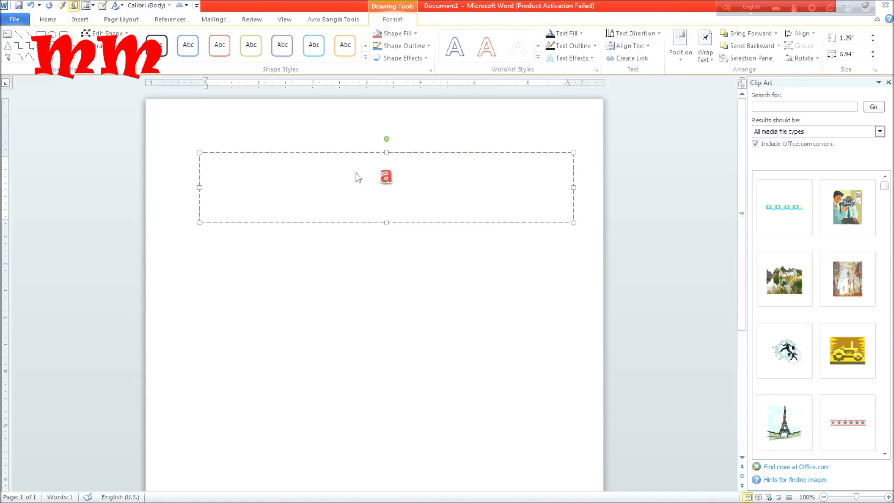
{"action": "key", "text": "BackSpace"}
{"action": "type", "text": "A"}
{"action": "type", "text": "NKU"}
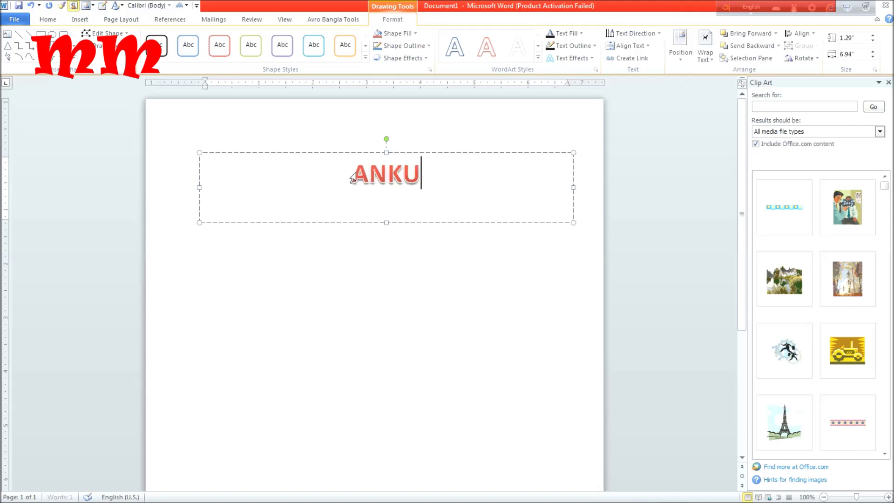
{"action": "type", "text": "S"}
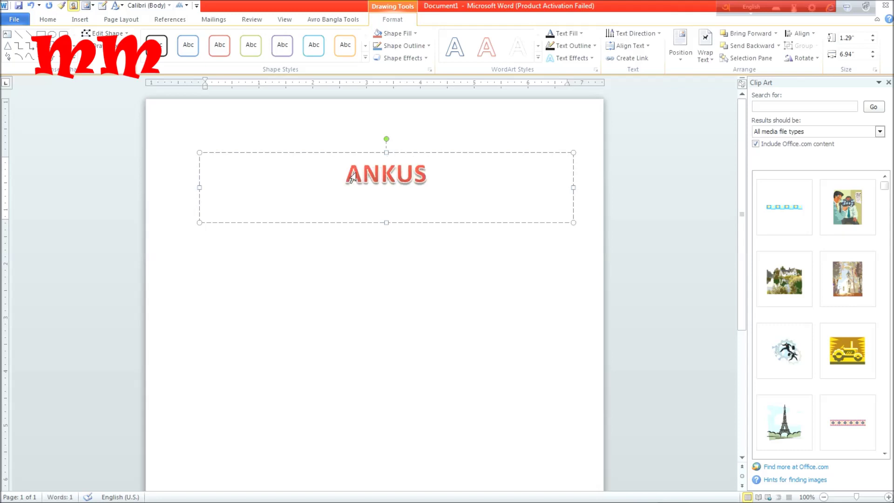
{"action": "type", "text": "BIKAS "}
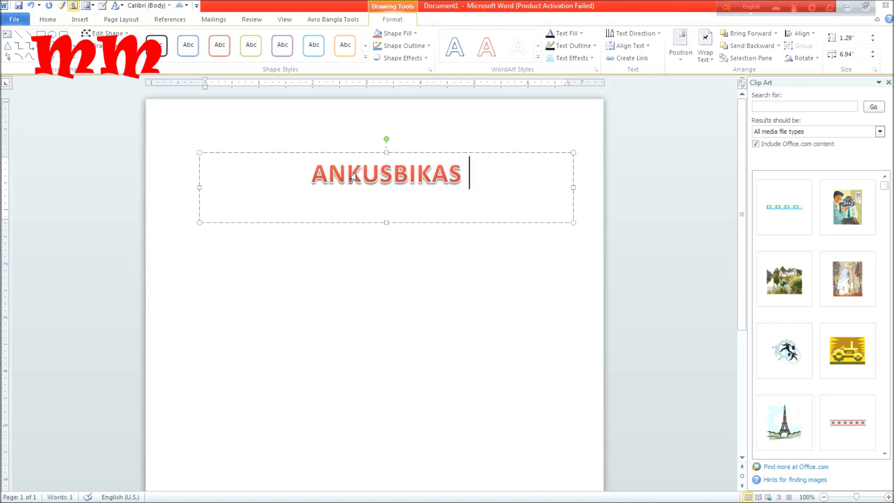
{"action": "type", "text": "PRA"}
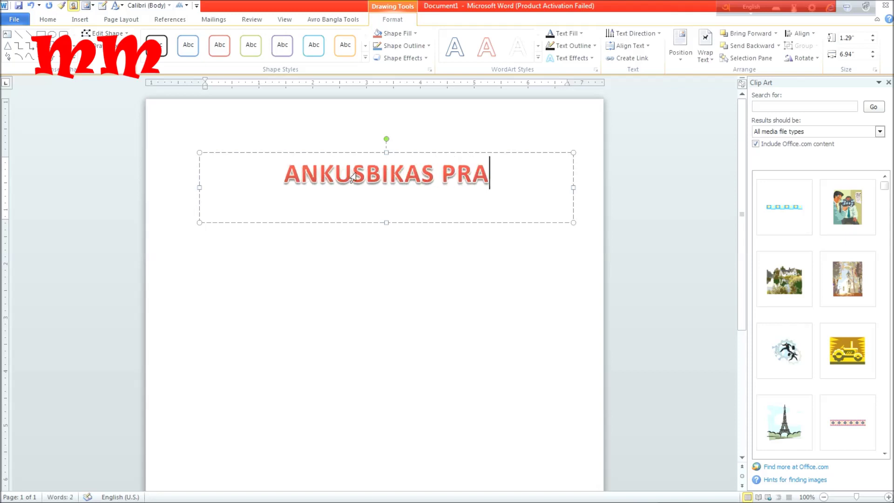
{"action": "type", "text": "DHAN"}
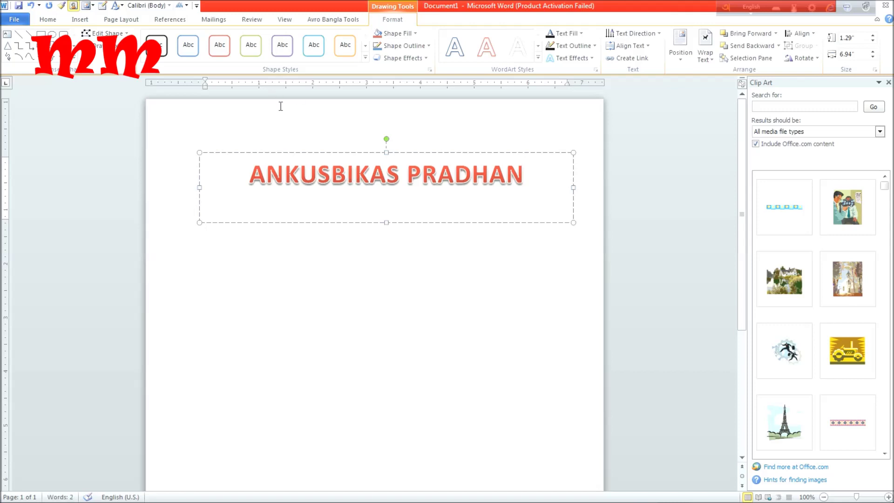
{"action": "left_click", "coordinate": [332, 290]}
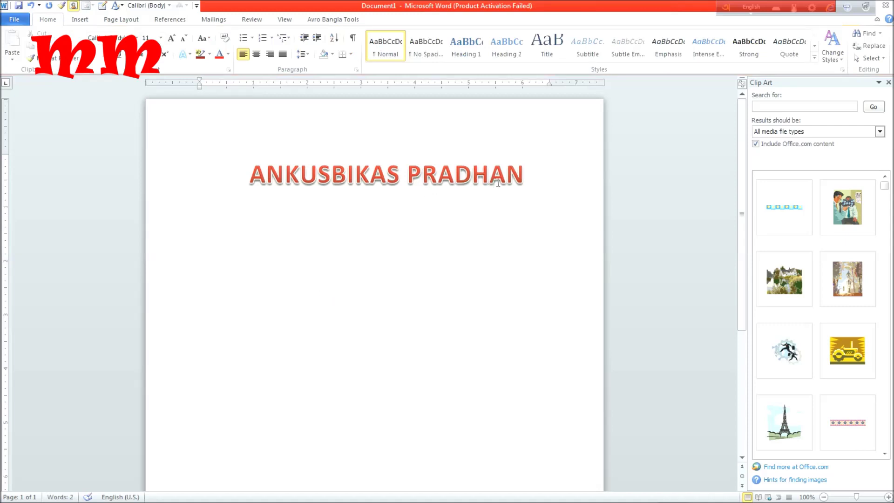
{"action": "left_click", "coordinate": [550, 173]}
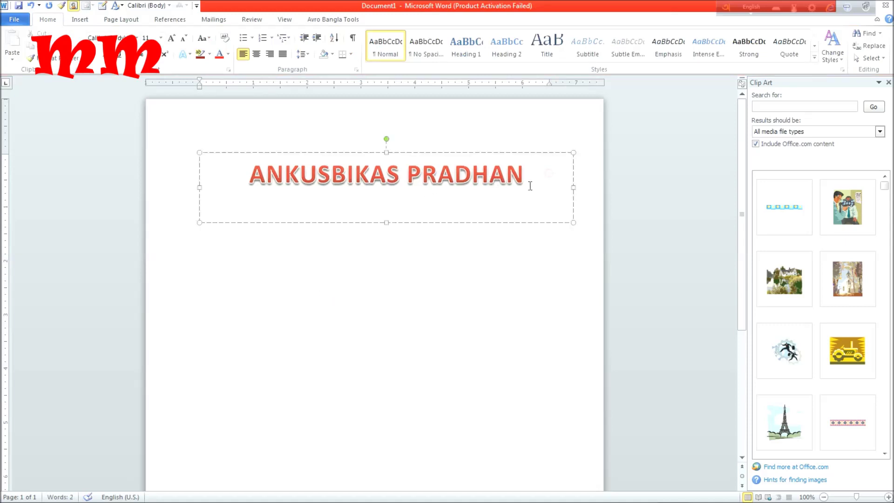
{"action": "left_click", "coordinate": [462, 313]}
{"action": "left_click", "coordinate": [550, 176]}
{"action": "left_click", "coordinate": [509, 325]}
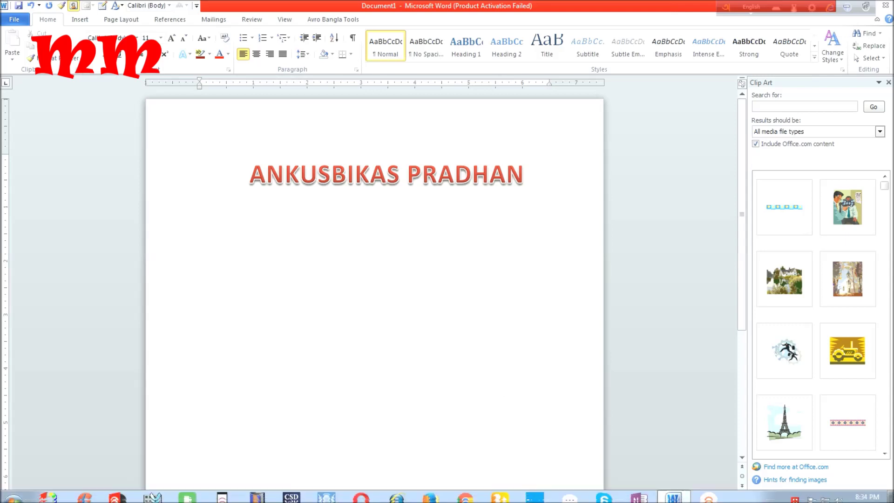
{"action": "mouse_move", "coordinate": [788, 497]}
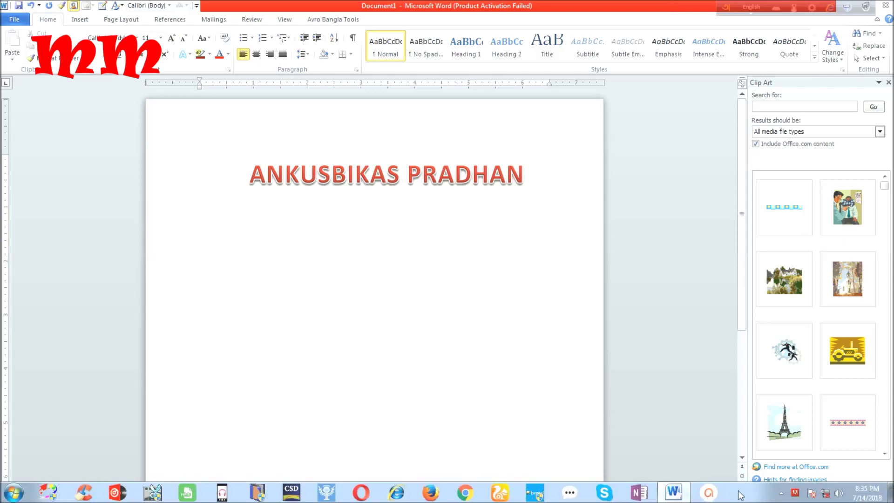
Show the hidden taskbar icons and bring up the ActivePresenter recorder's controls
{"action": "left_click", "coordinate": [781, 493]}
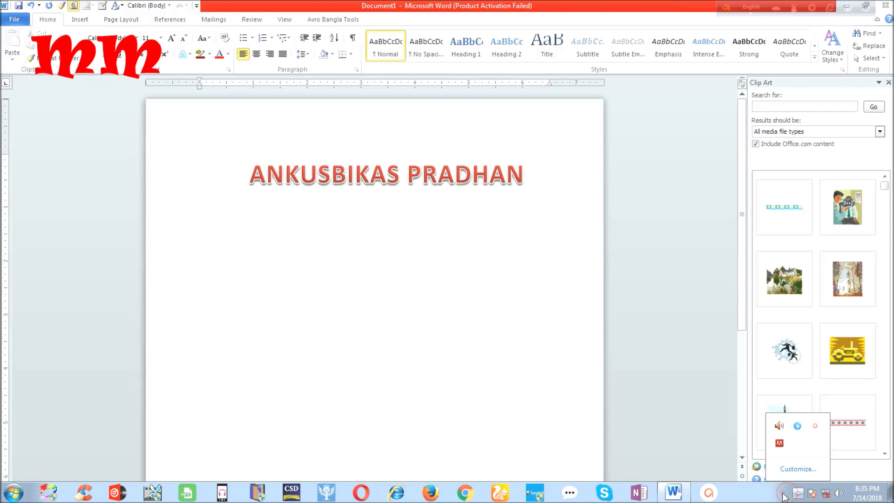
{"action": "left_click", "coordinate": [816, 427]}
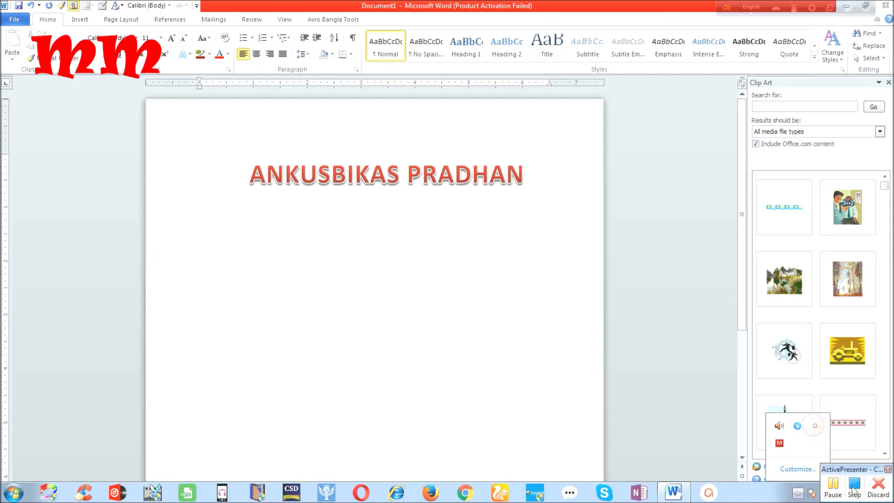